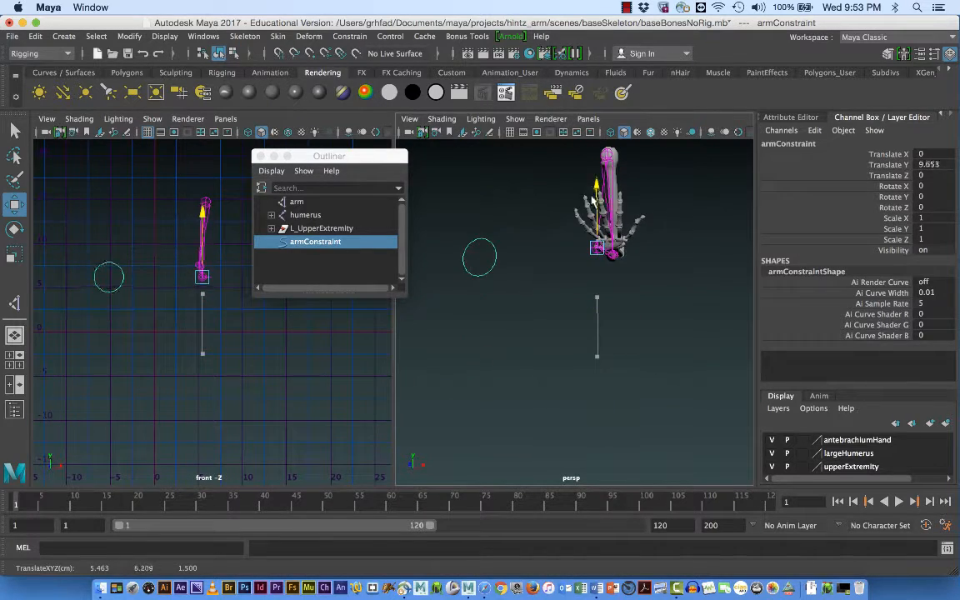
Test the arm's IK by moving the armConstraint control up, forward and down, ending at about Y 2.5 and Z 7.4
left_click_drag(590, 208, 591, 183)
left_click_drag(614, 309, 506, 348, "alt")
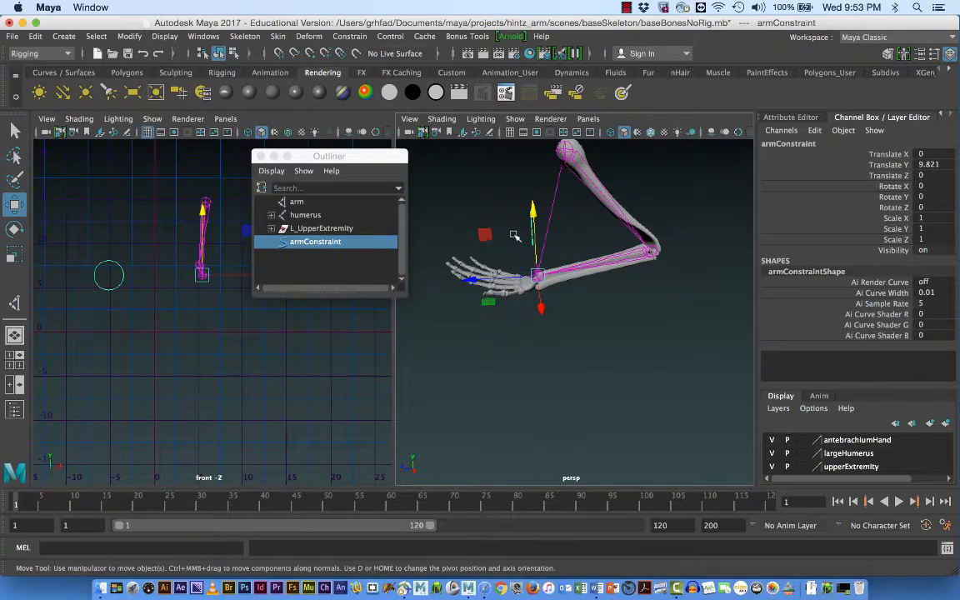
left_click_drag(477, 283, 396, 283)
middle_click_drag(555, 348, 635, 429, "alt")
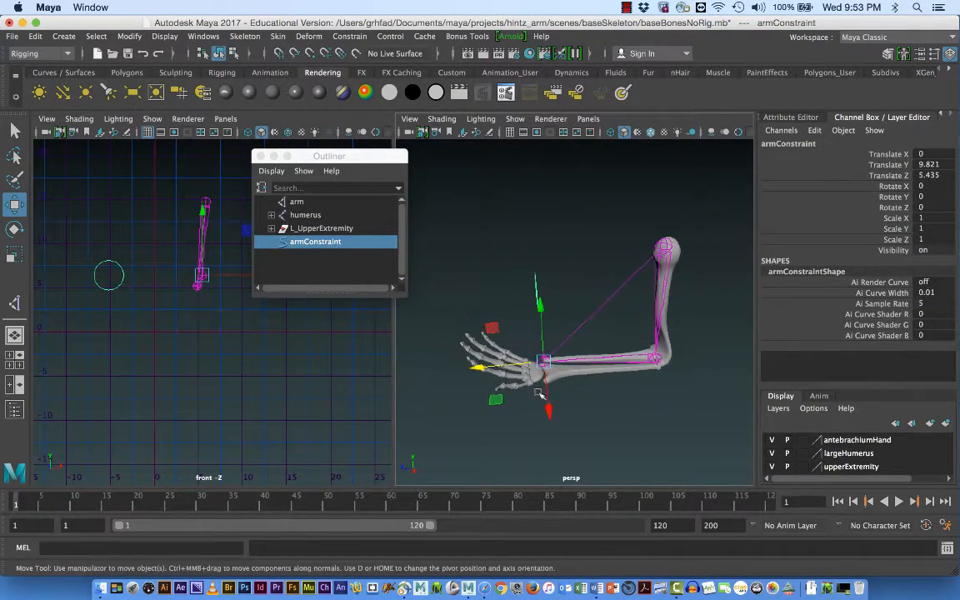
left_click_drag(483, 368, 461, 358)
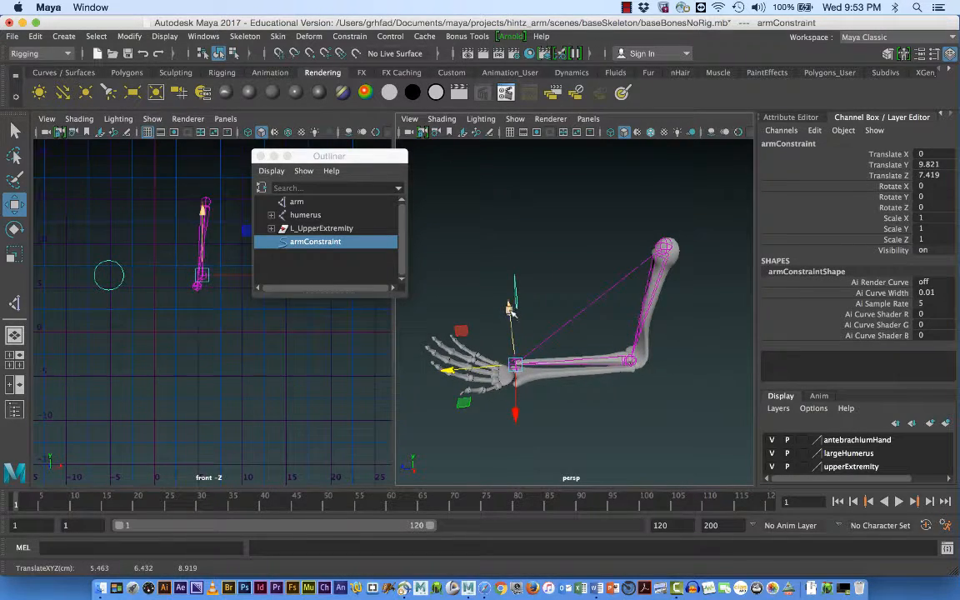
left_click_drag(509, 310, 584, 398)
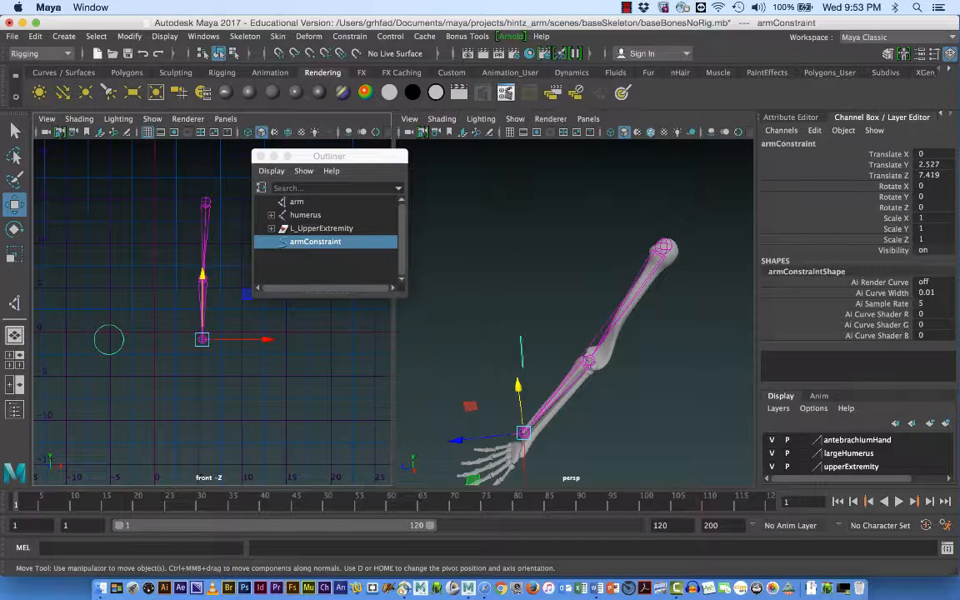
Reset the armConstraint control's X, Y and Z translation to 0
left_click(926, 164)
left_click_drag(929, 152, 936, 175)
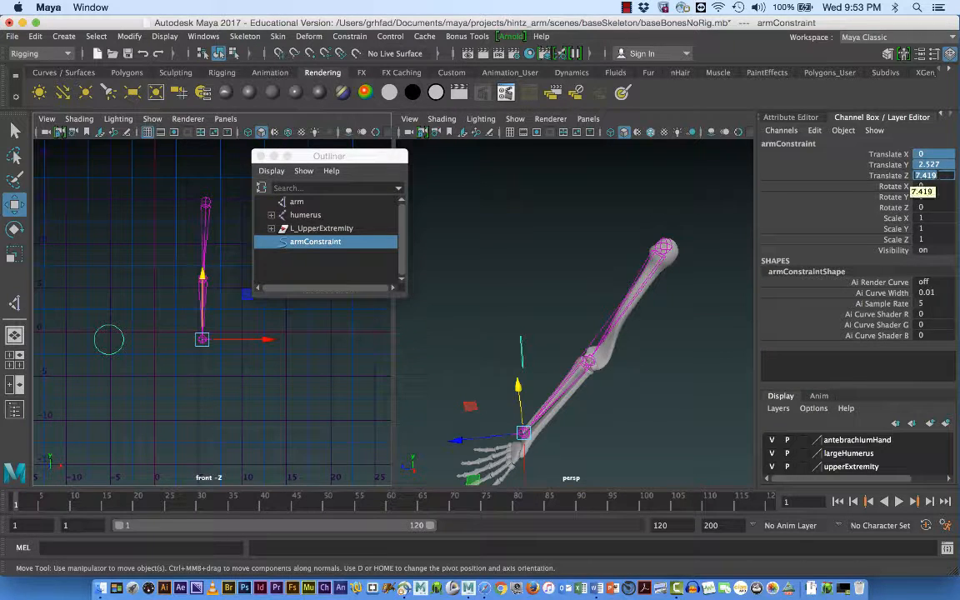
type("0")
key("Return")
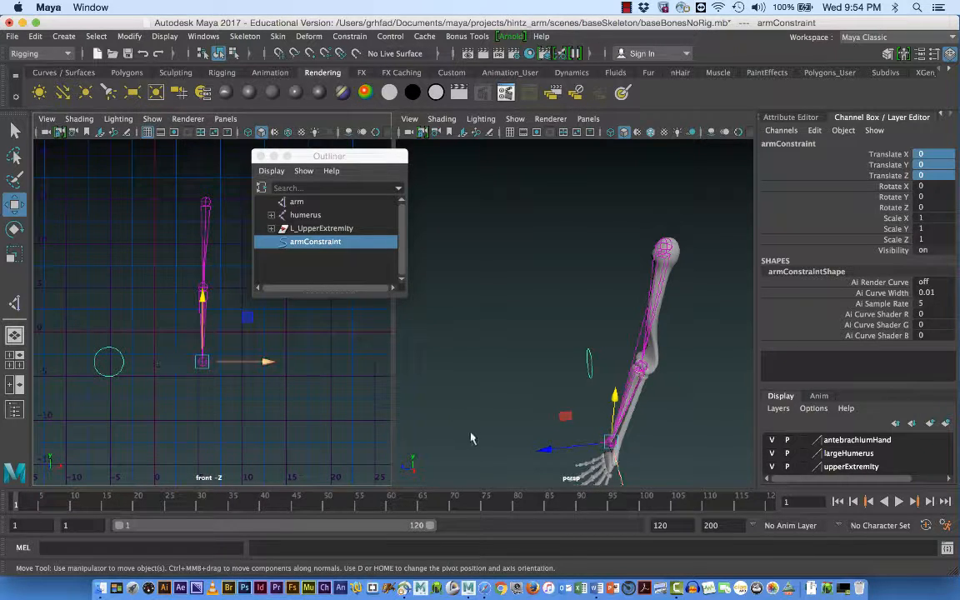
Deselect the armConstraint control and create a locator
left_click_drag(450, 394, 601, 393, "alt")
middle_click_drag(601, 392, 550, 384, "alt")
left_click_drag(550, 384, 581, 360, "alt")
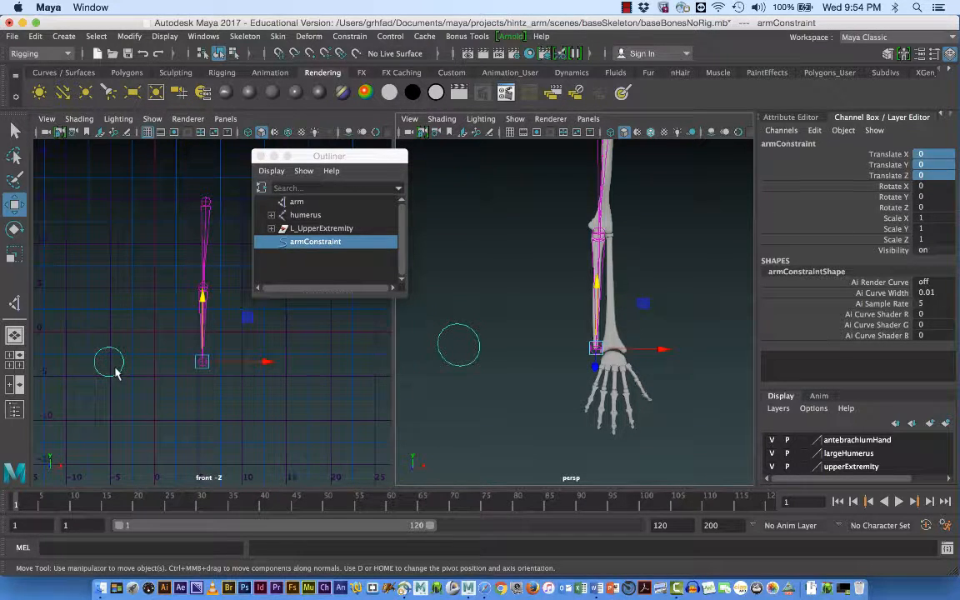
left_click(553, 431)
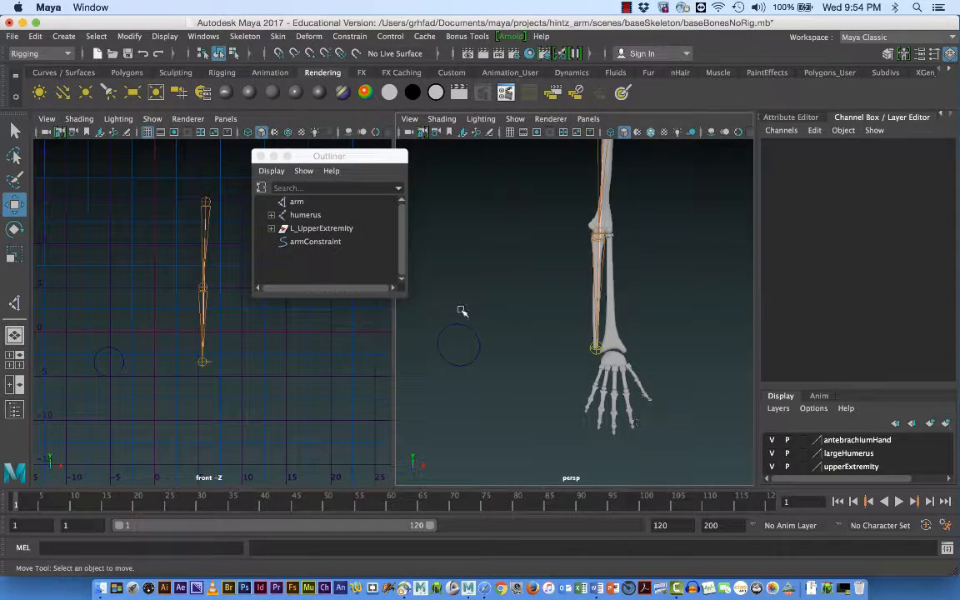
left_click(66, 38)
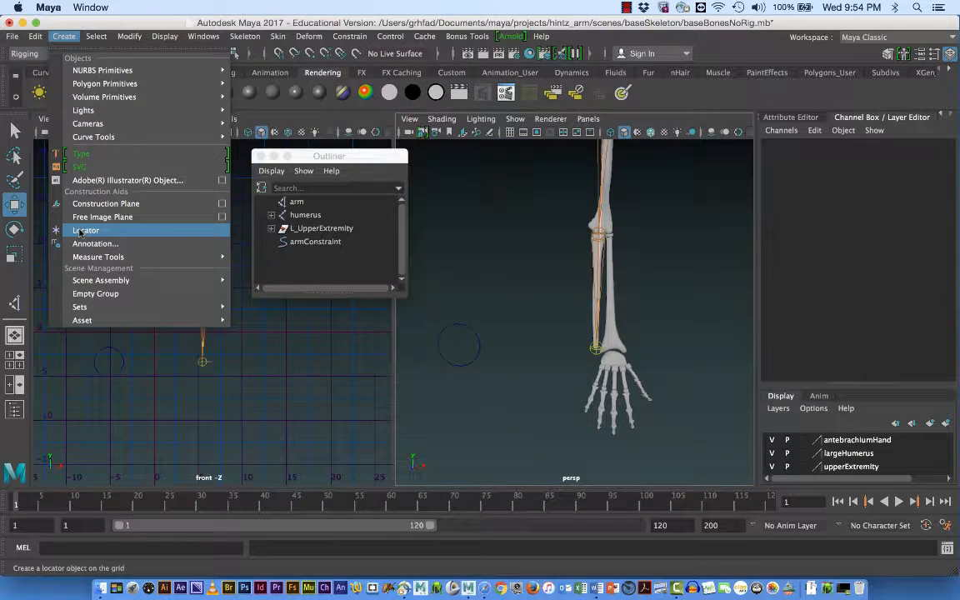
left_click(81, 231)
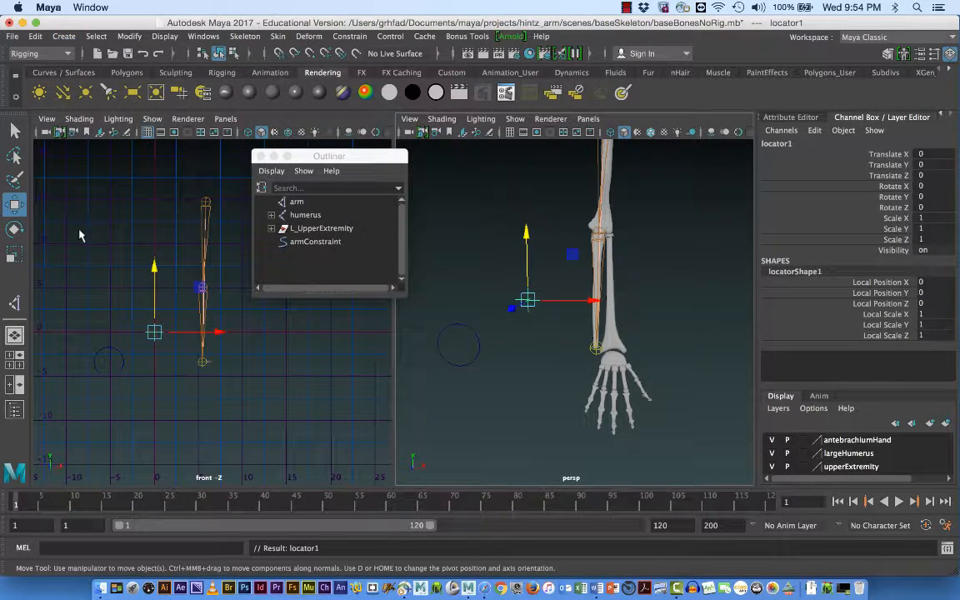
Snap the new locator onto the elbow joint in the front view
left_click_drag(529, 478, 328, 457, "alt")
middle_click_drag(323, 425, 306, 467, "alt")
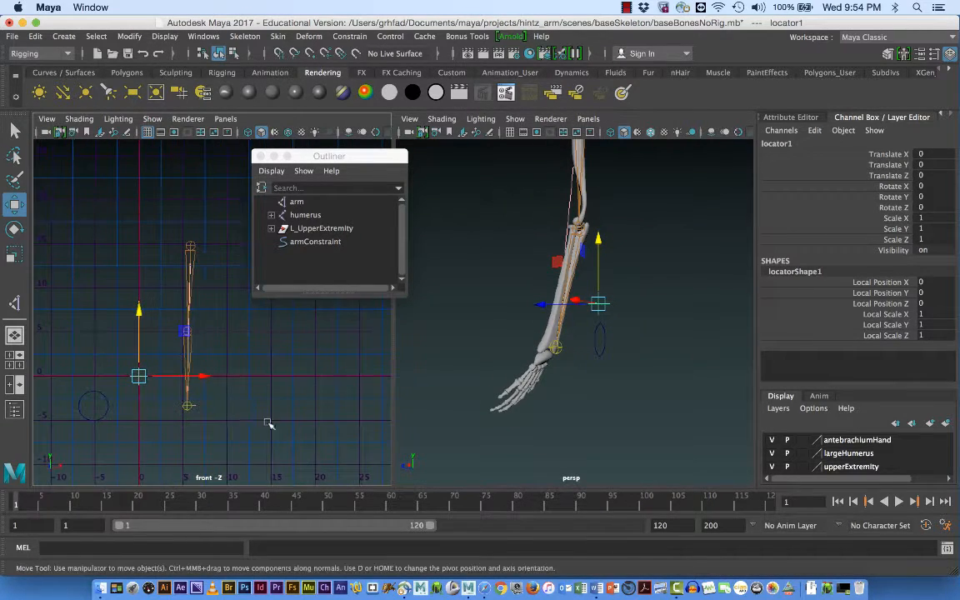
right_click_drag(267, 422, 490, 440, "alt")
middle_click_drag(212, 475, 303, 337, "alt")
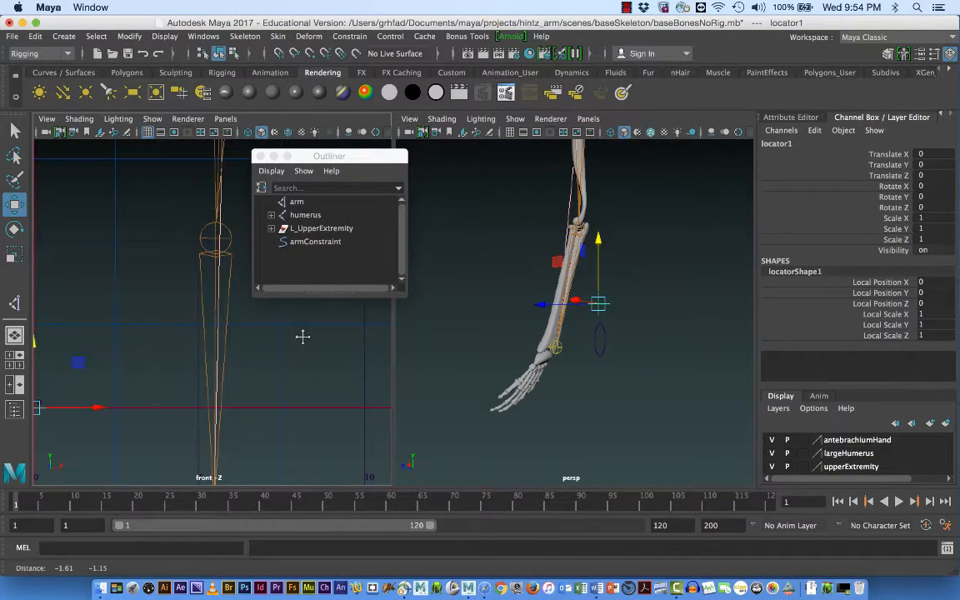
right_click_drag(305, 335, 269, 336, "alt")
left_click_drag(322, 157, 431, 146)
scroll(303, 291, "up", 2)
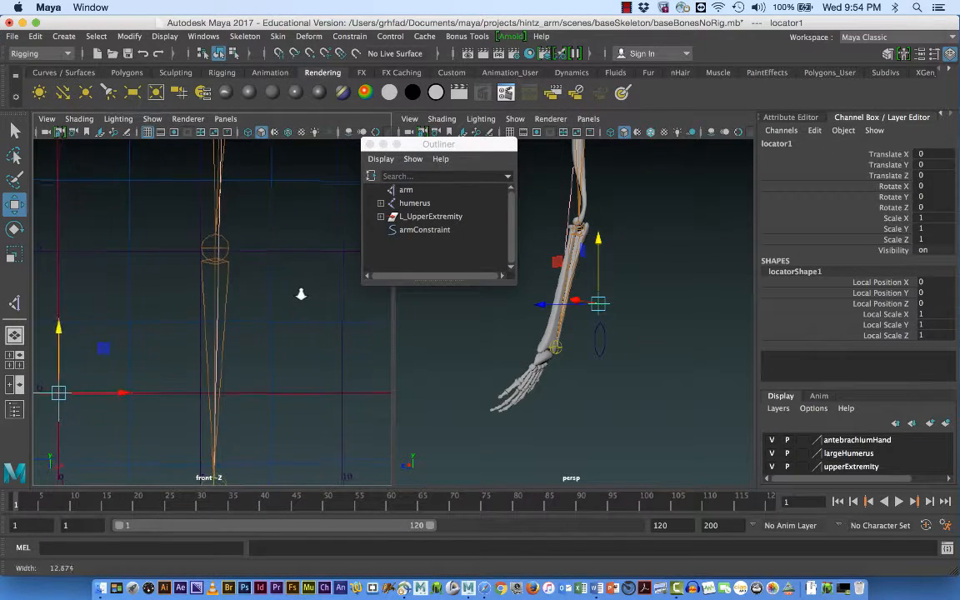
middle_click_drag(299, 300, 327, 265, "alt")
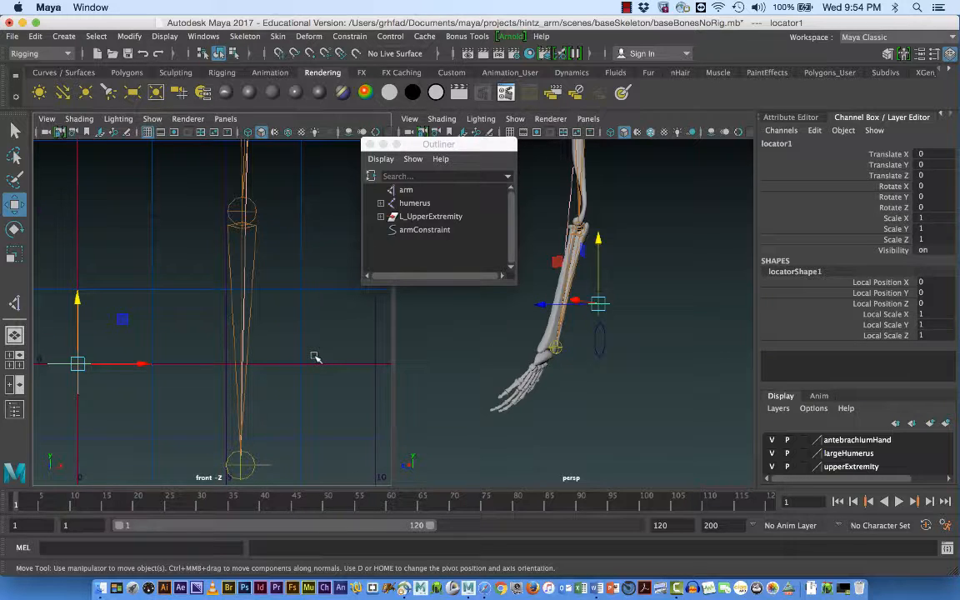
key("v")
left_click_drag(77, 365, 177, 241)
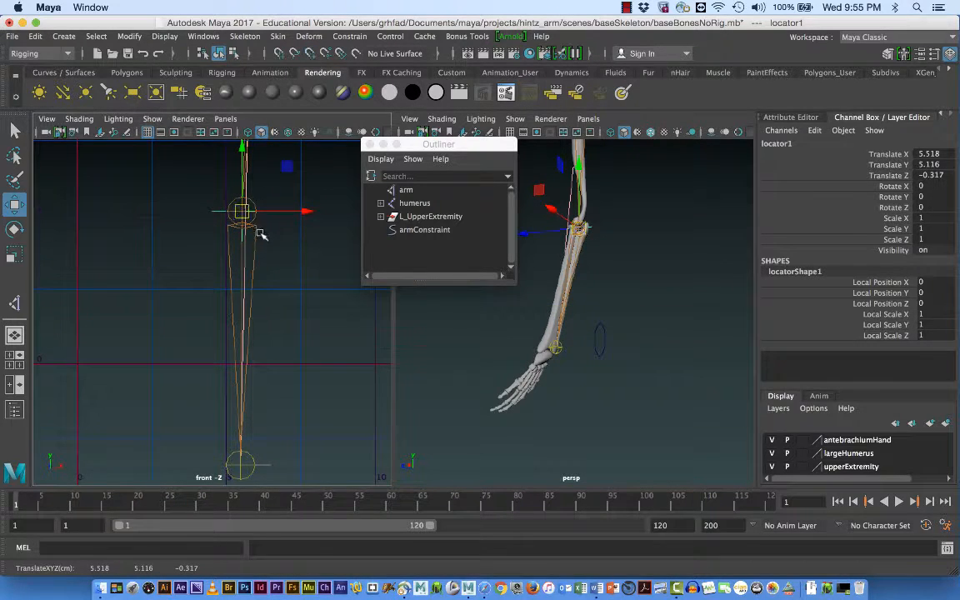
Examine up close in the front view how the locator lines up with the elbow joint's centre
scroll(261, 241, "up", 2)
scroll(267, 258, "up", 1)
middle_click_drag(267, 262, 206, 370, "alt")
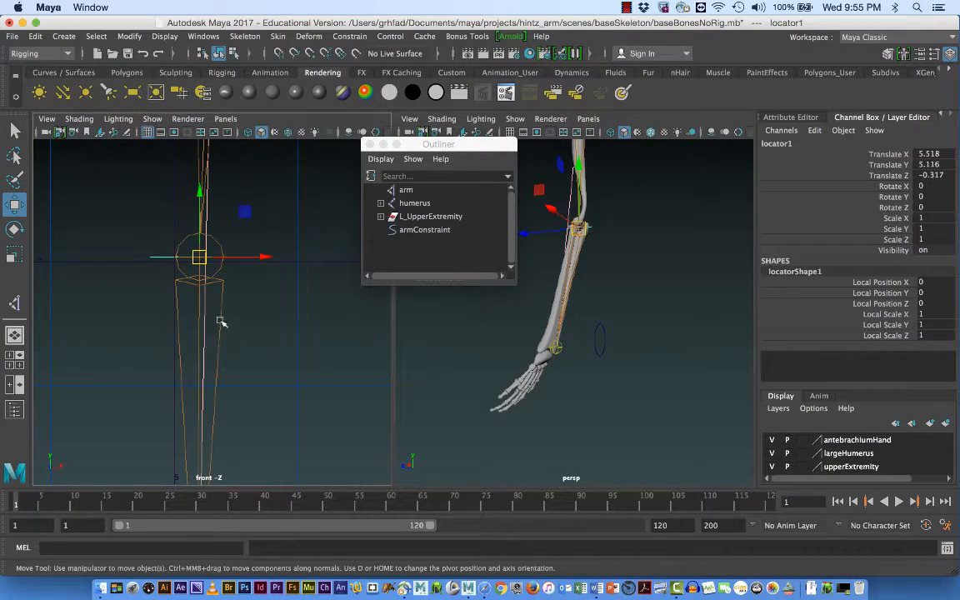
middle_click_drag(214, 298, 197, 370, "alt")
right_click_drag(276, 373, 335, 379, "alt")
middle_click_drag(335, 379, 358, 295, "alt")
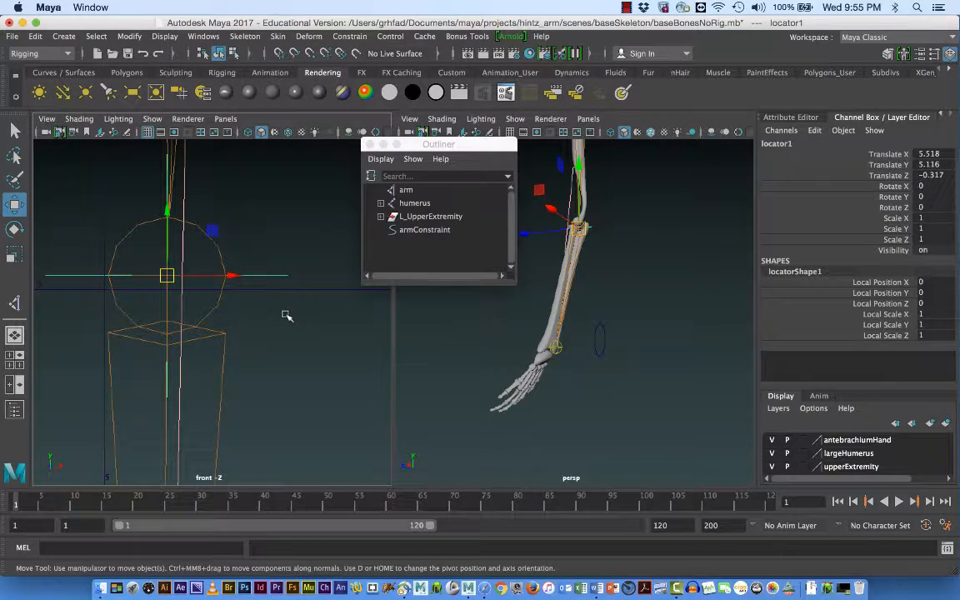
key("v")
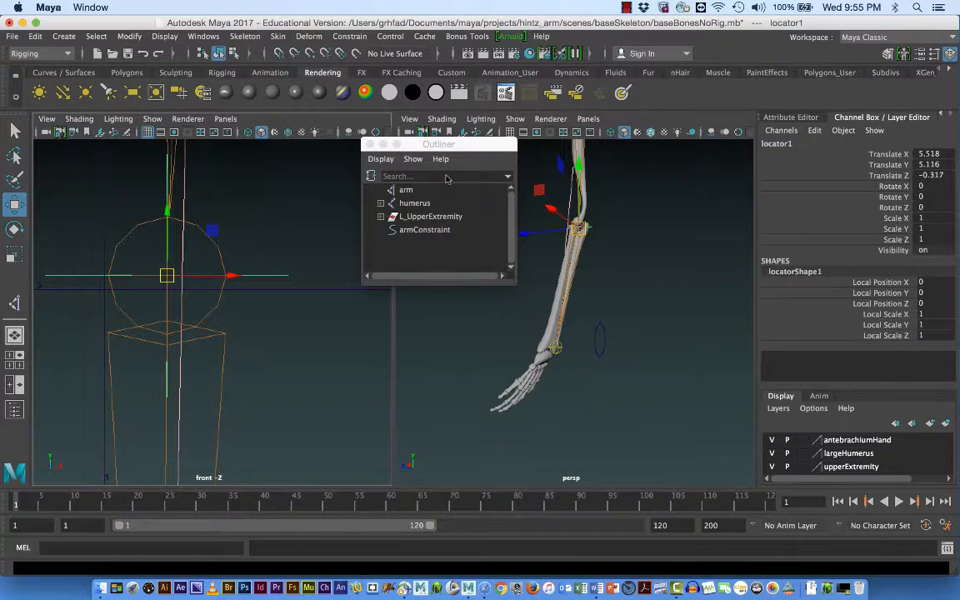
Switch the perspective viewport to the left1 orthographic camera and move the locator straight behind the elbow to about Z -12.76
left_click_drag(426, 144, 900, 301)
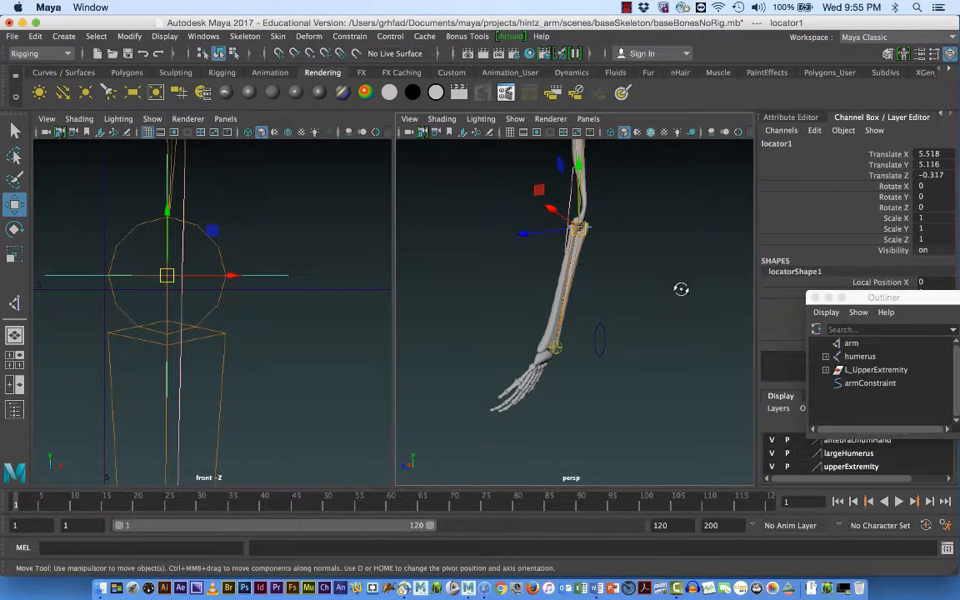
left_click_drag(679, 289, 716, 309, "alt")
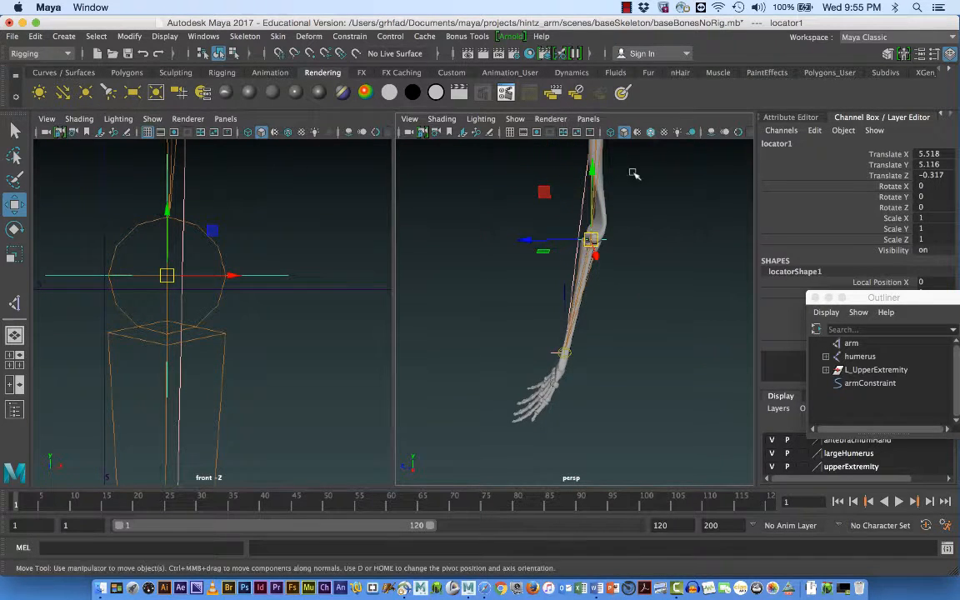
left_click(588, 118)
mouse_move(682, 160)
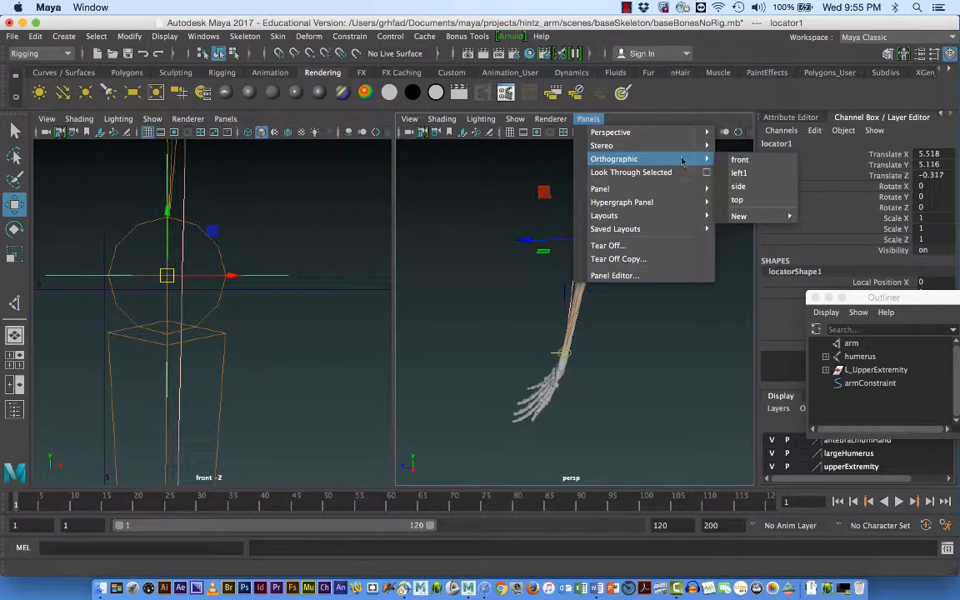
left_click(738, 177)
right_click_drag(686, 289, 467, 250, "alt")
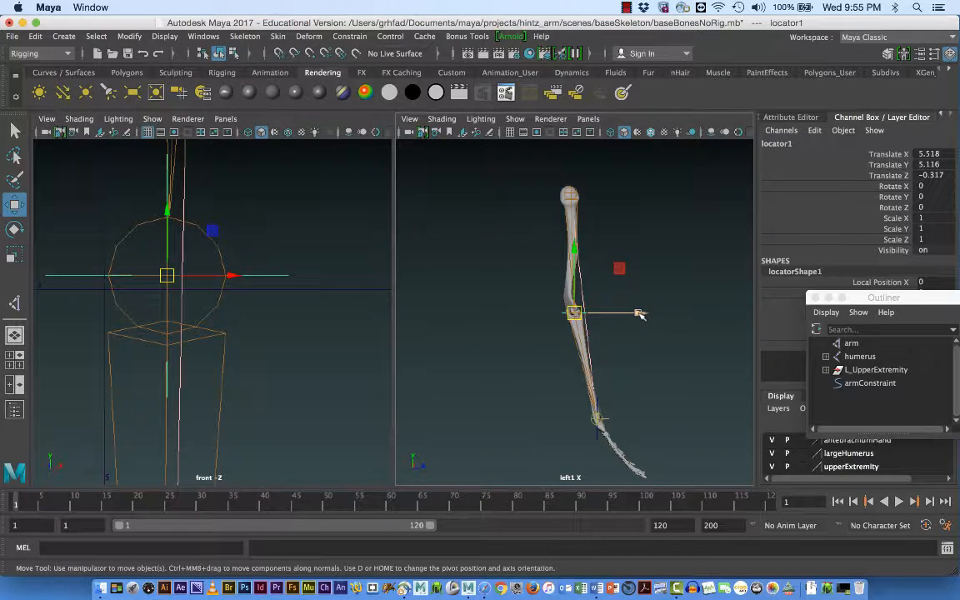
left_click_drag(639, 313, 484, 293)
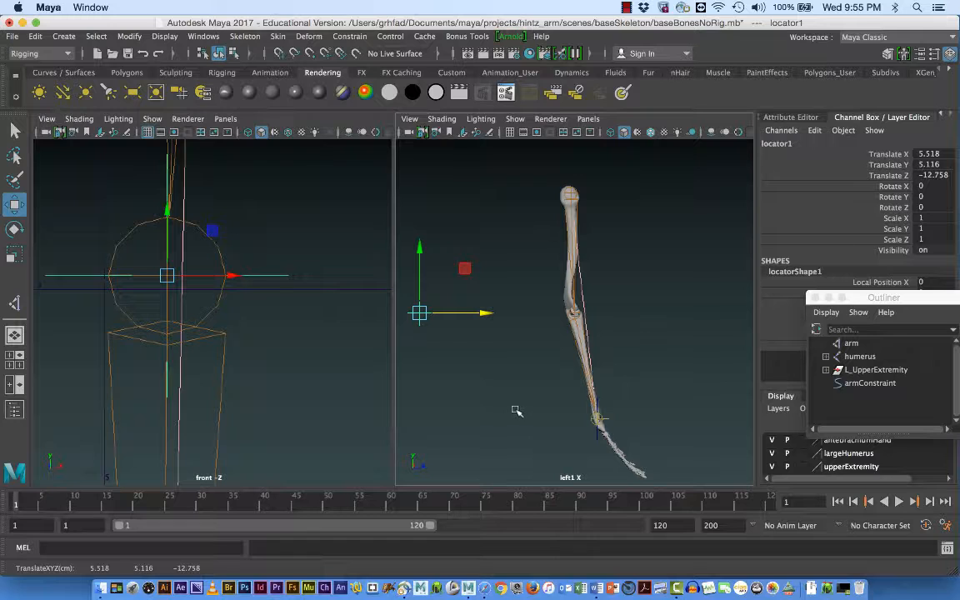
Delete the locator's history and freeze its transformations
left_click(598, 416)
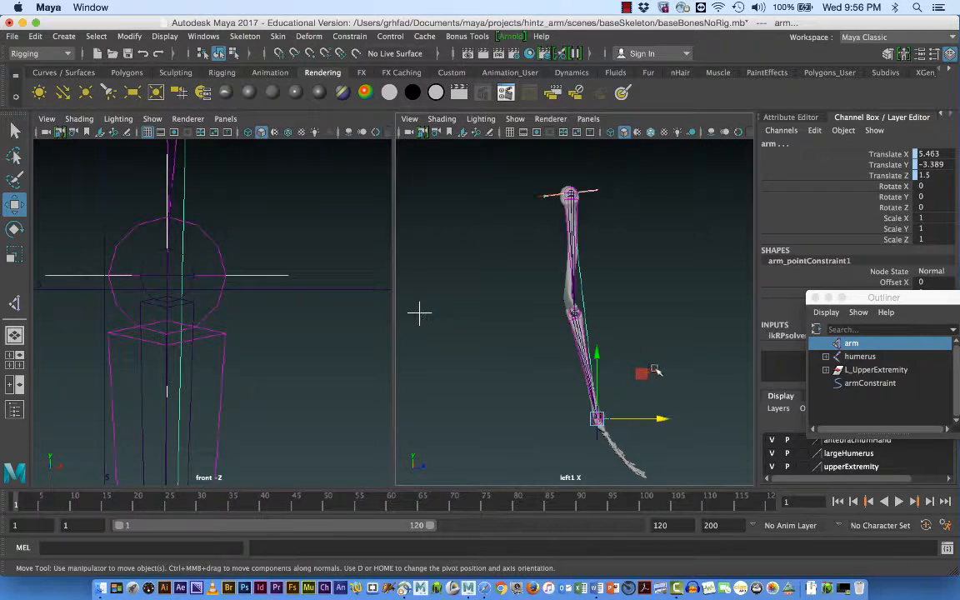
left_click(523, 351)
left_click(418, 314)
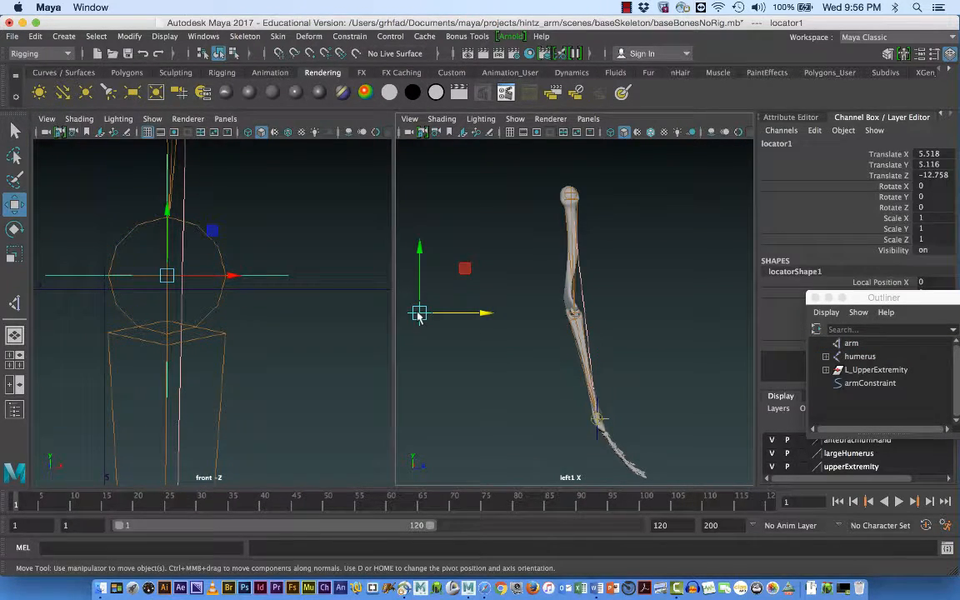
left_click(38, 38)
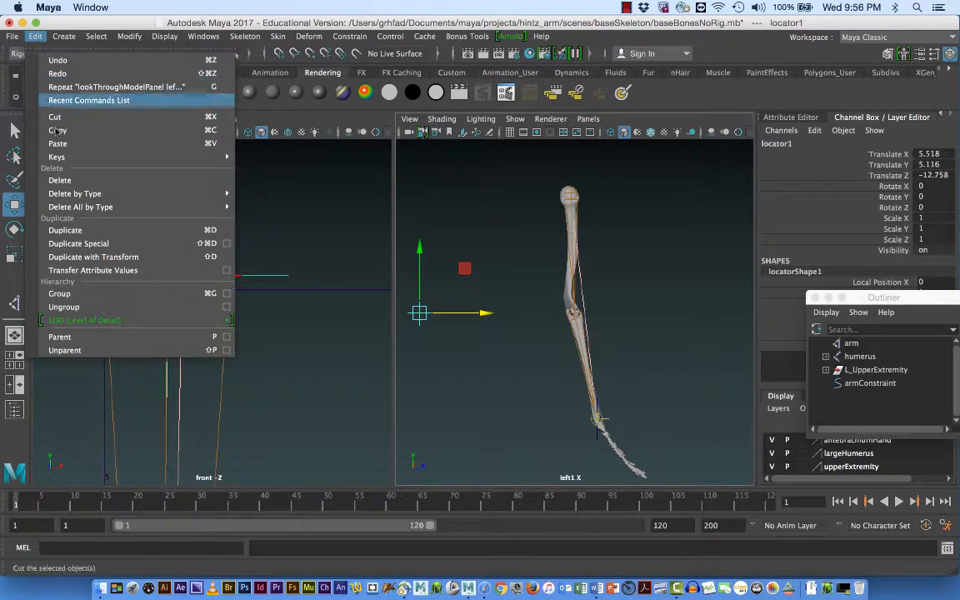
mouse_move(168, 194)
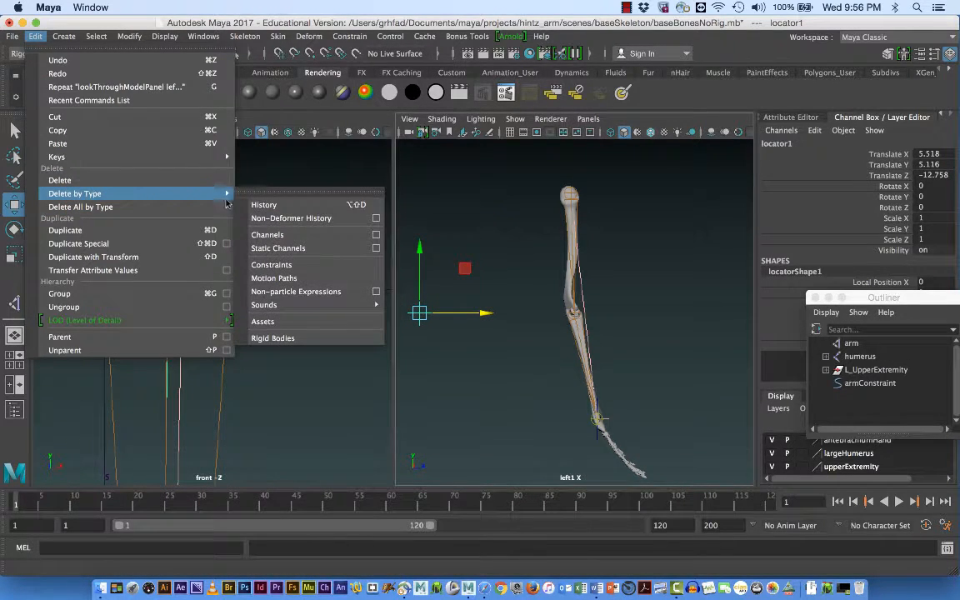
left_click(260, 204)
left_click(127, 36)
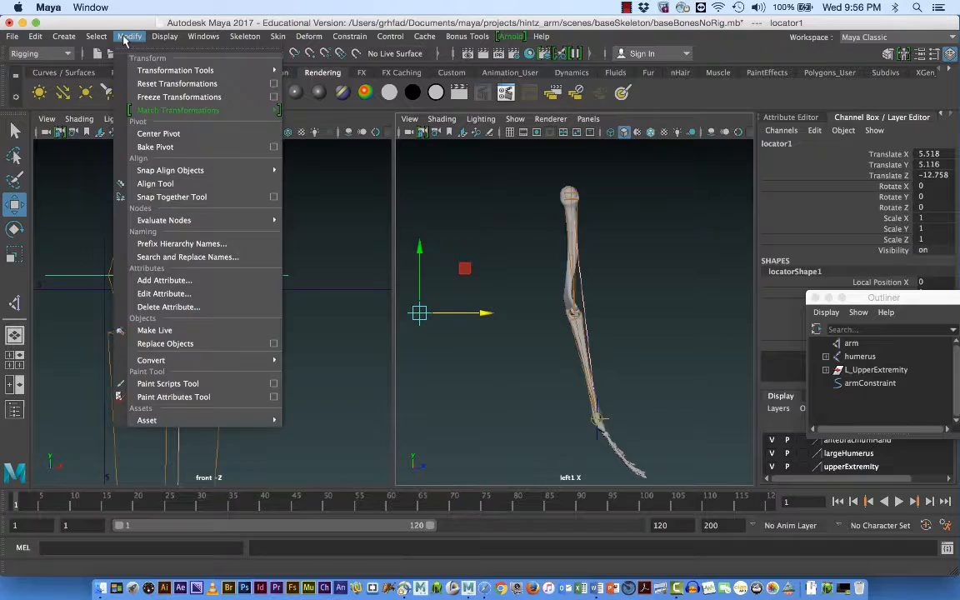
left_click(139, 96)
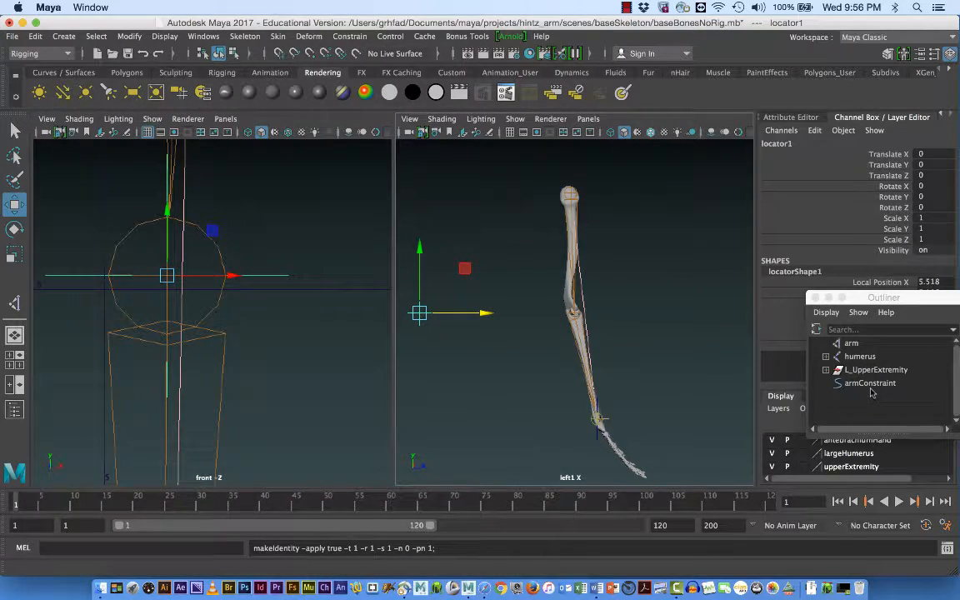
Apply a Pole Vector constraint to the arm IK handle with the locator as its target
left_click(851, 344)
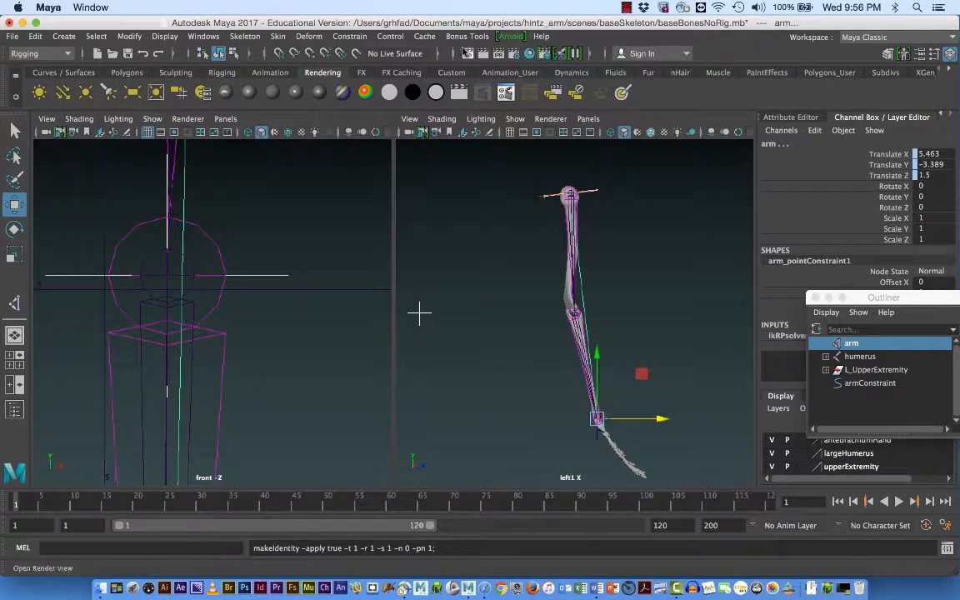
left_click(349, 36)
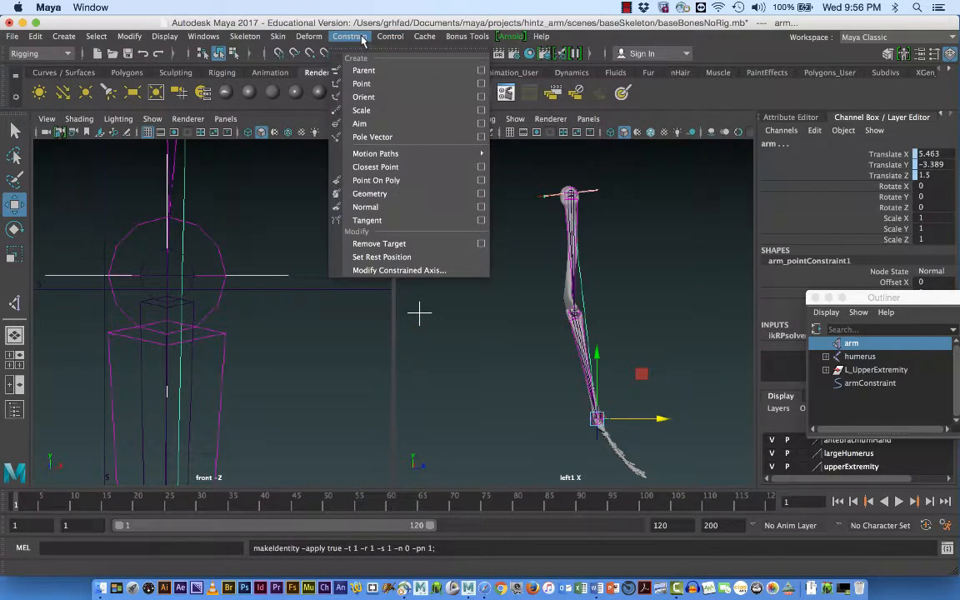
left_click(372, 137)
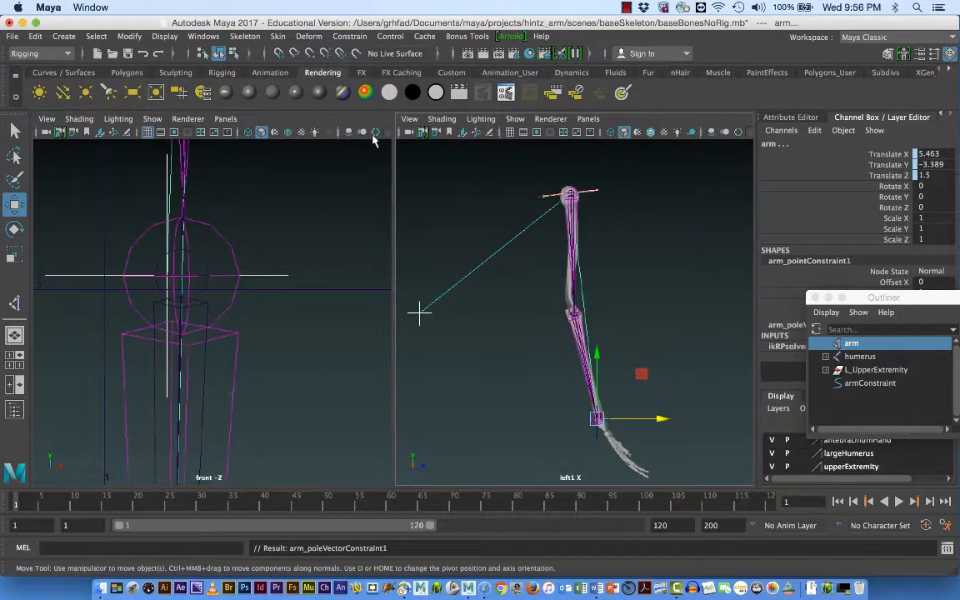
Switch the left1 orthographic viewport back to the persp camera and frame the whole arm together with the locator
left_click_drag(690, 356, 685, 350, "alt")
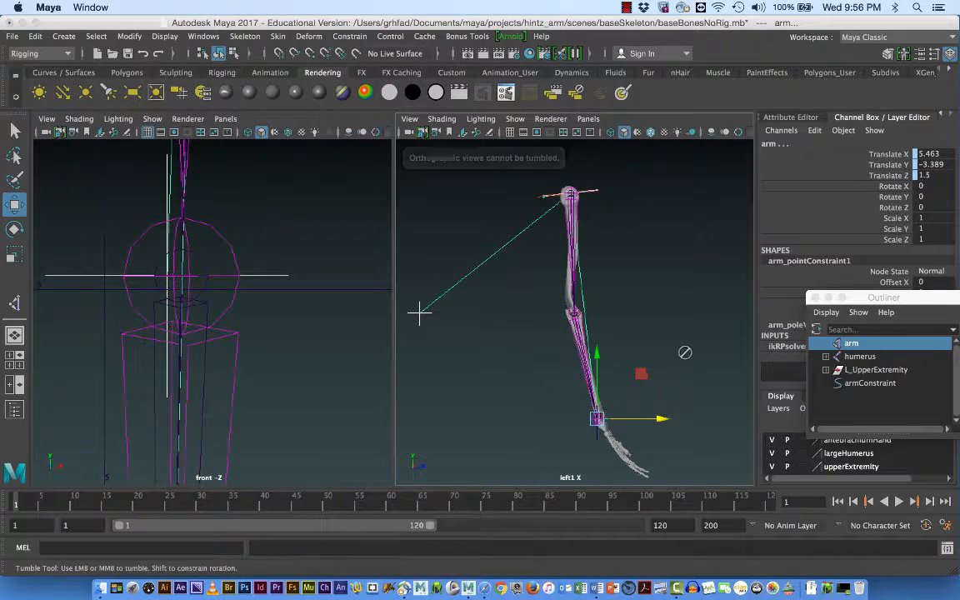
left_click(588, 119)
mouse_move(605, 163)
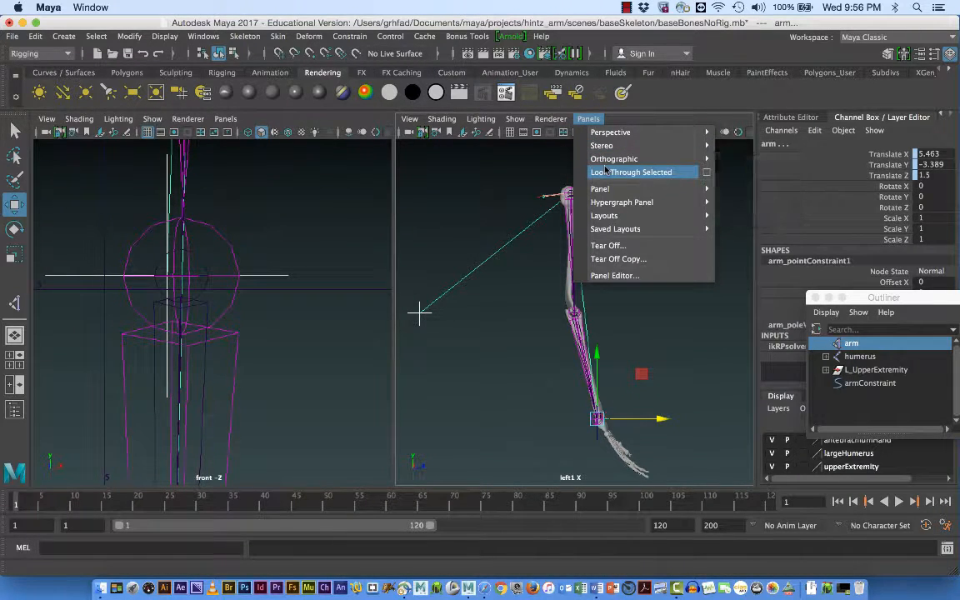
mouse_move(614, 137)
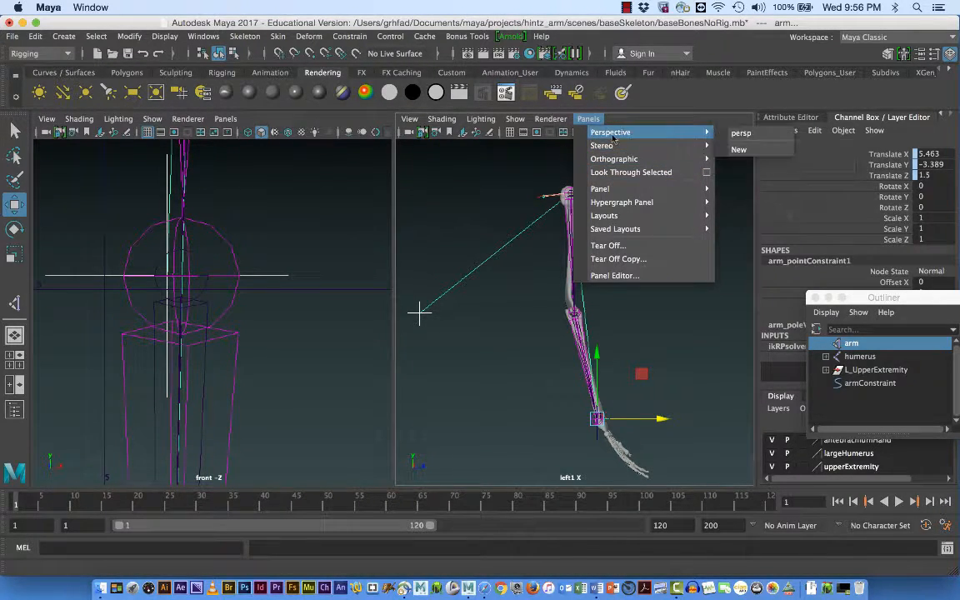
left_click(737, 133)
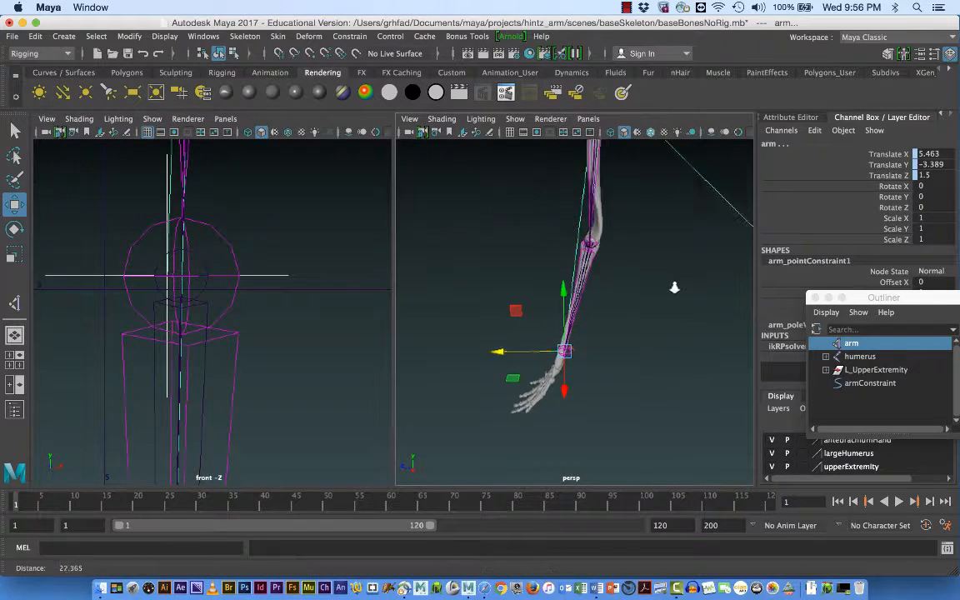
key("f")
left_click_drag(691, 374, 733, 338, "alt")
middle_click_drag(733, 339, 679, 391, "alt")
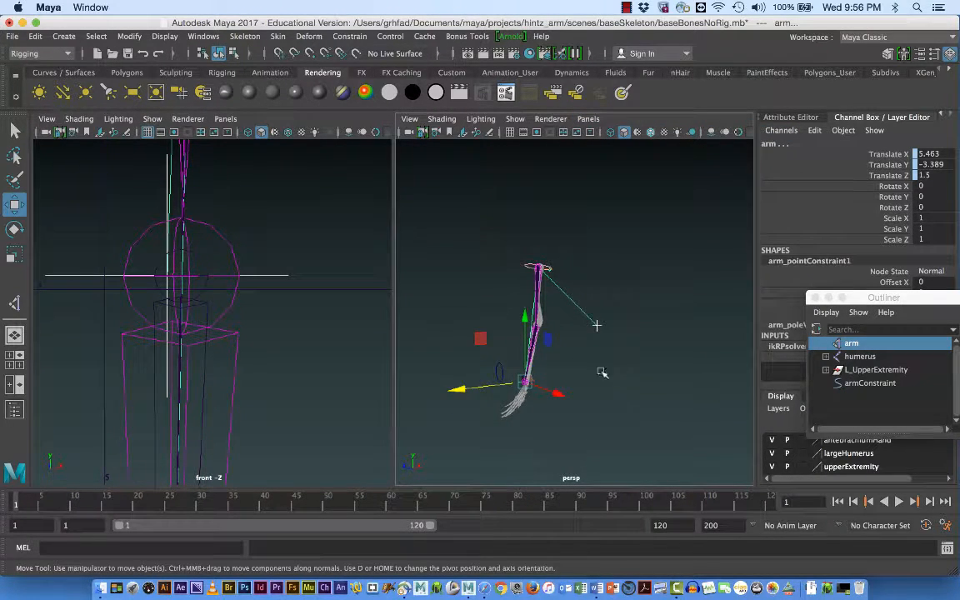
Test the arm's bend by raising the armConstraint control along Y to about 18.35
left_click(500, 367)
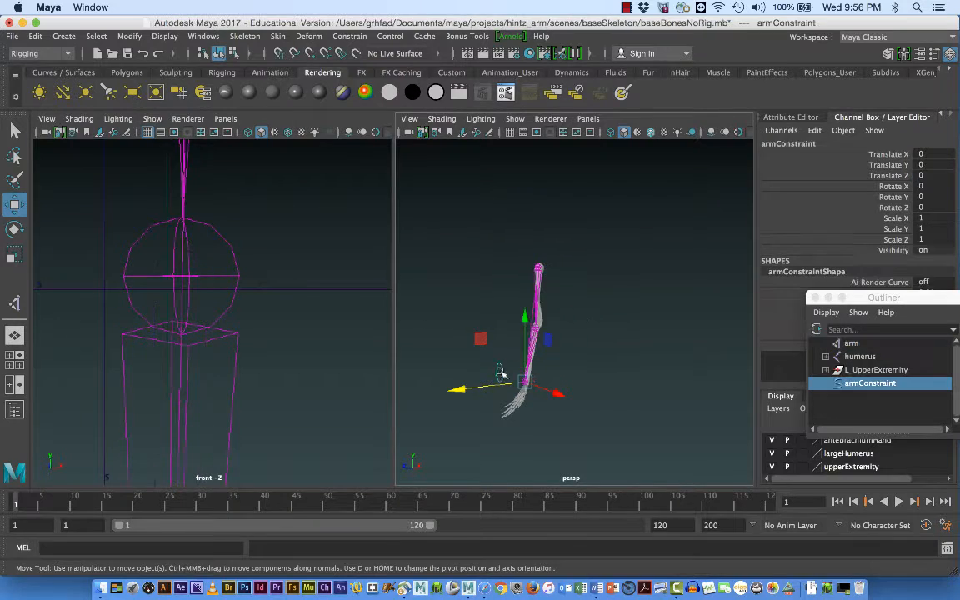
left_click_drag(528, 316, 525, 270)
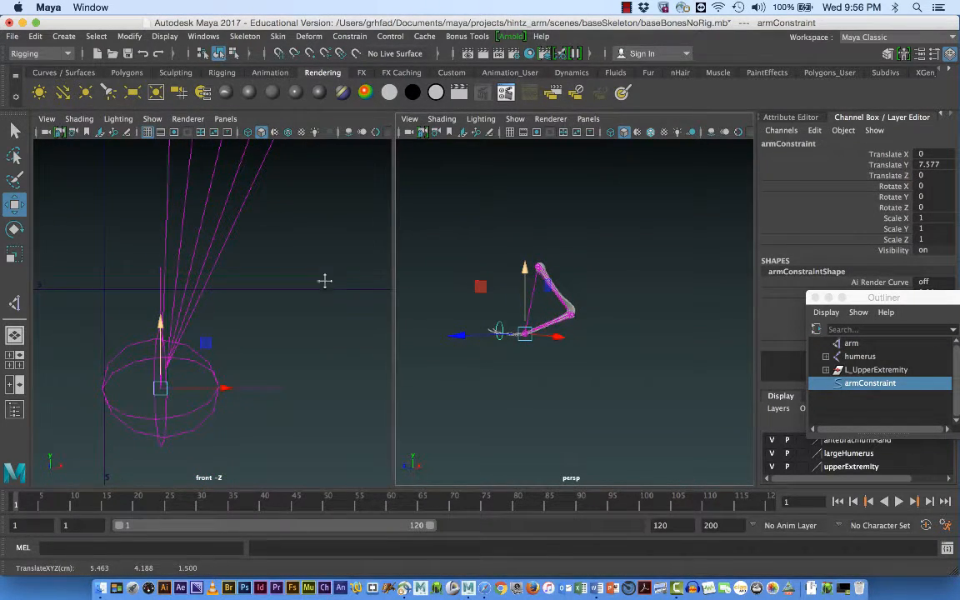
right_click_drag(325, 281, 176, 274, "alt")
middle_click_drag(296, 306, 287, 392, "alt")
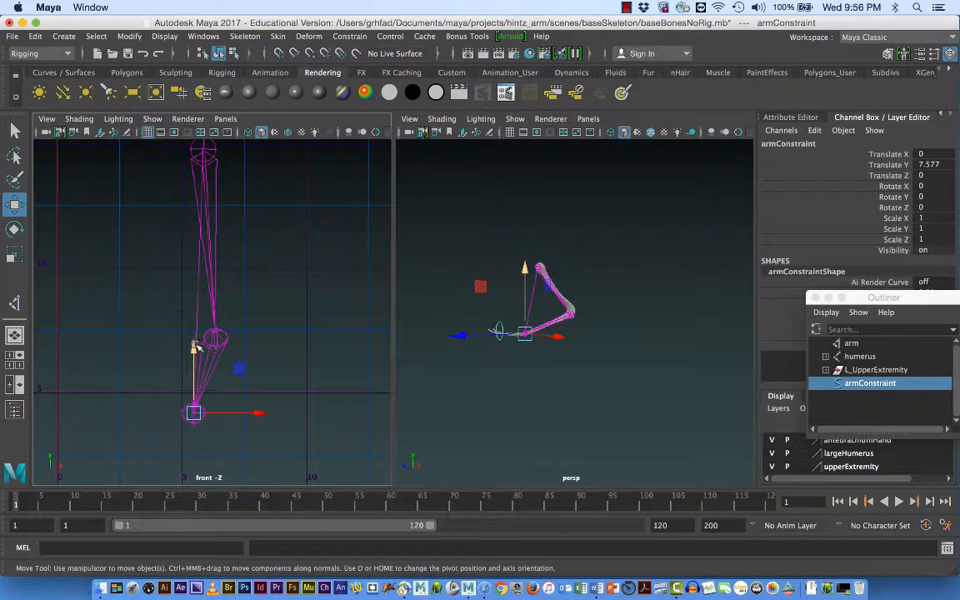
left_click_drag(194, 347, 283, 79)
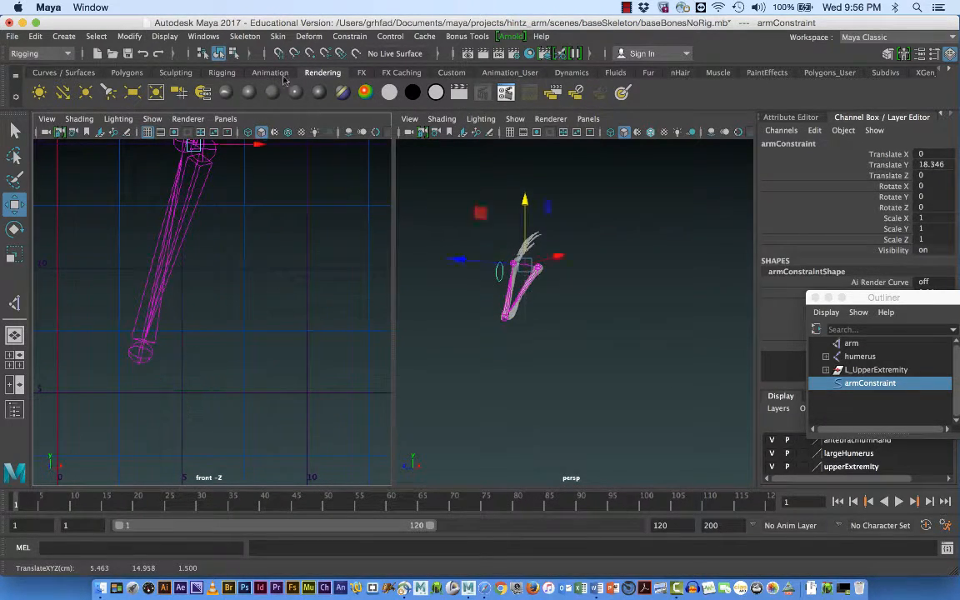
middle_click_drag(294, 341, 300, 410, "alt")
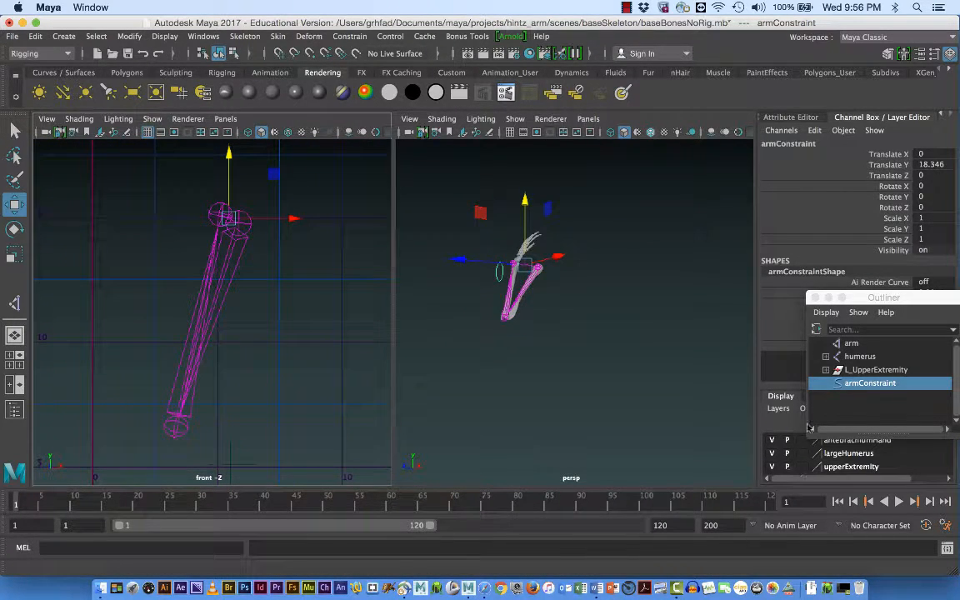
Move the Outliner clear of the layer list and check which object types it is set to show
left_click_drag(842, 297, 780, 200)
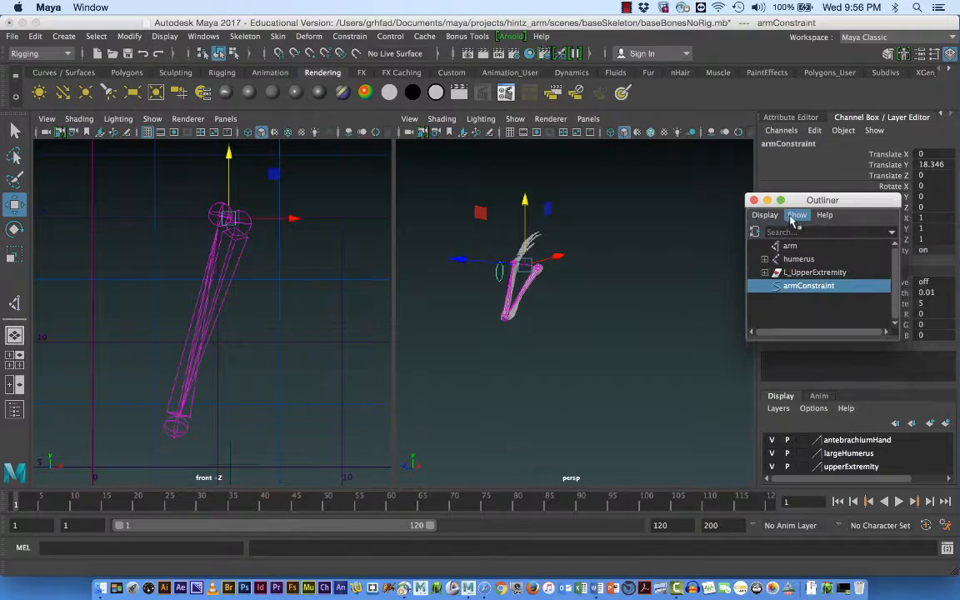
left_click(764, 215)
left_click(796, 215)
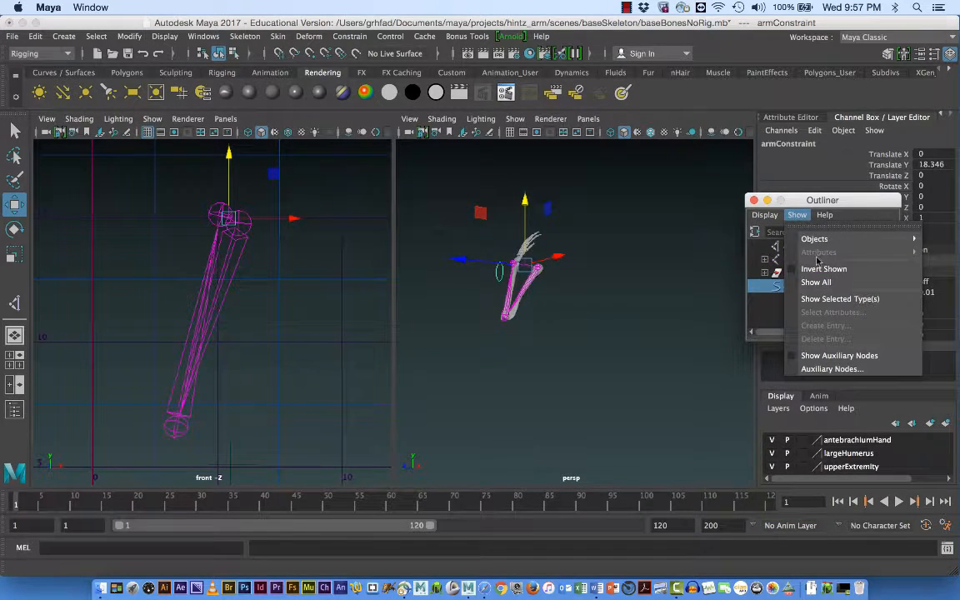
mouse_move(818, 240)
left_click(532, 399)
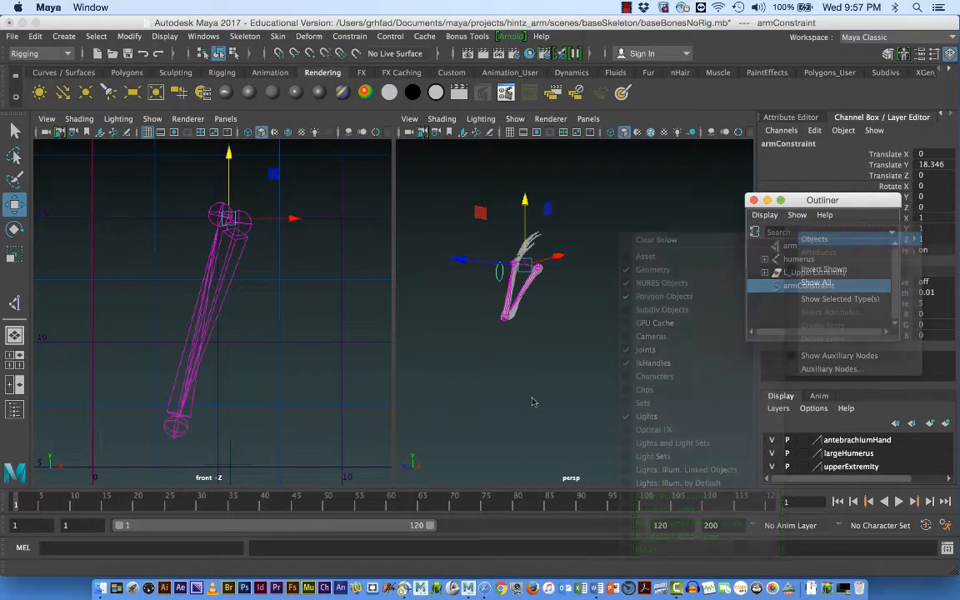
Test the pole vector by moving the locator behind the elbow along X to about 2.5 while the arm is bent
right_click_drag(278, 373, 150, 345, "alt")
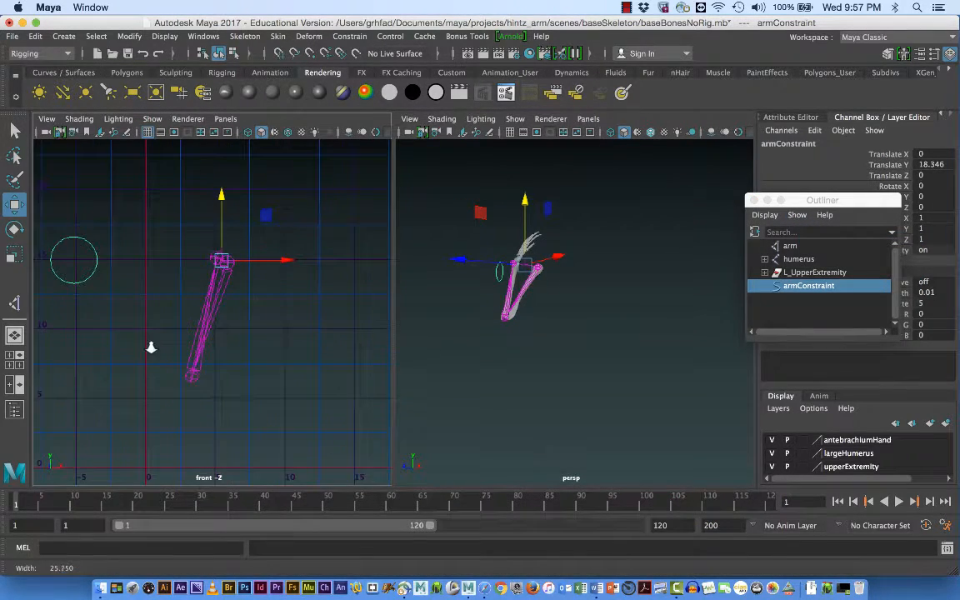
middle_click_drag(312, 378, 306, 402, "alt")
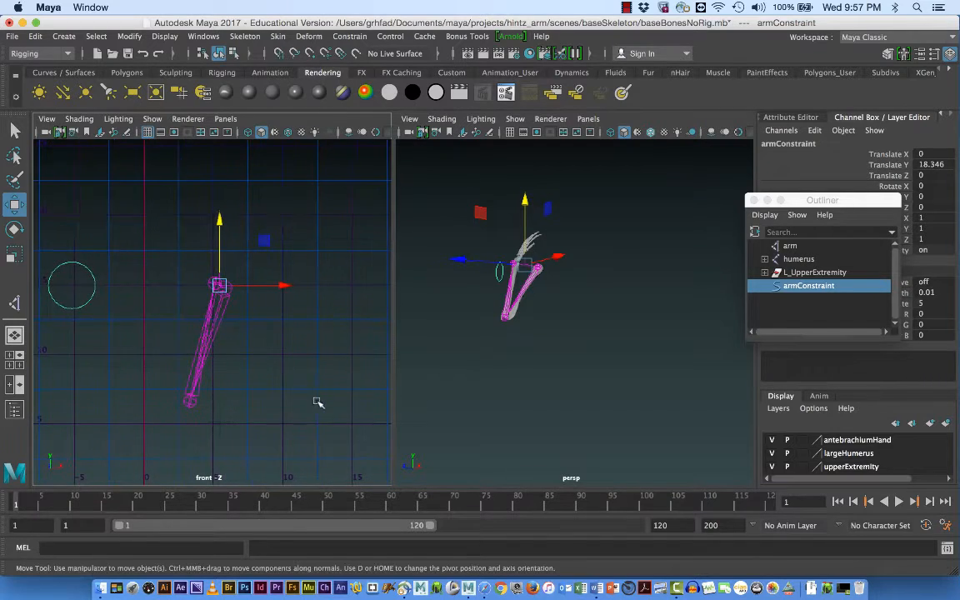
right_click_drag(319, 399, 303, 392, "alt")
mouse_move(630, 390)
left_mouse_down("alt")
mouse_move(558, 380)
mouse_move(731, 403)
mouse_move(618, 403)
left_mouse_up("alt")
left_click_drag(523, 321, 545, 351)
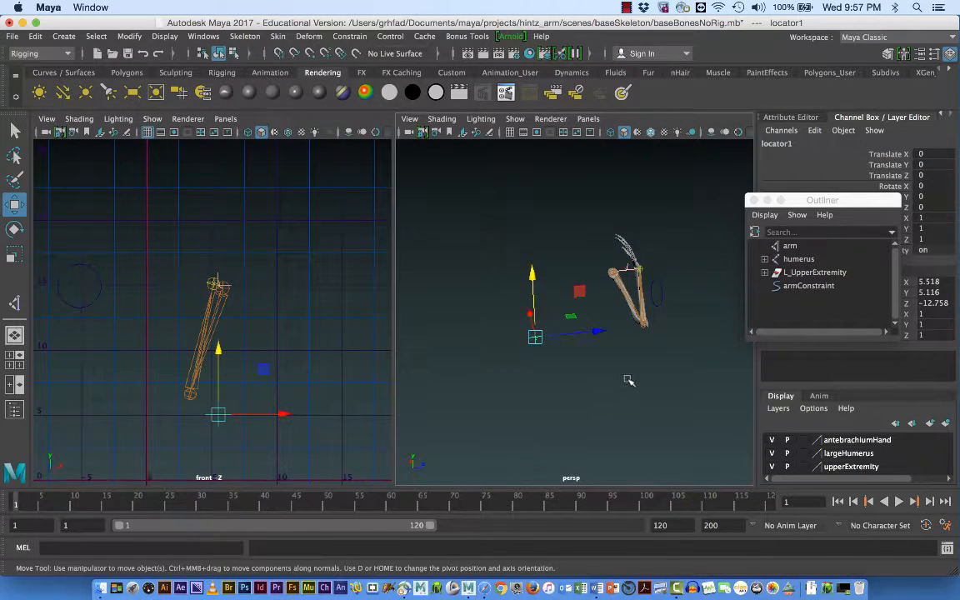
left_click_drag(627, 382, 466, 379, "alt")
left_click_drag(288, 415, 317, 414)
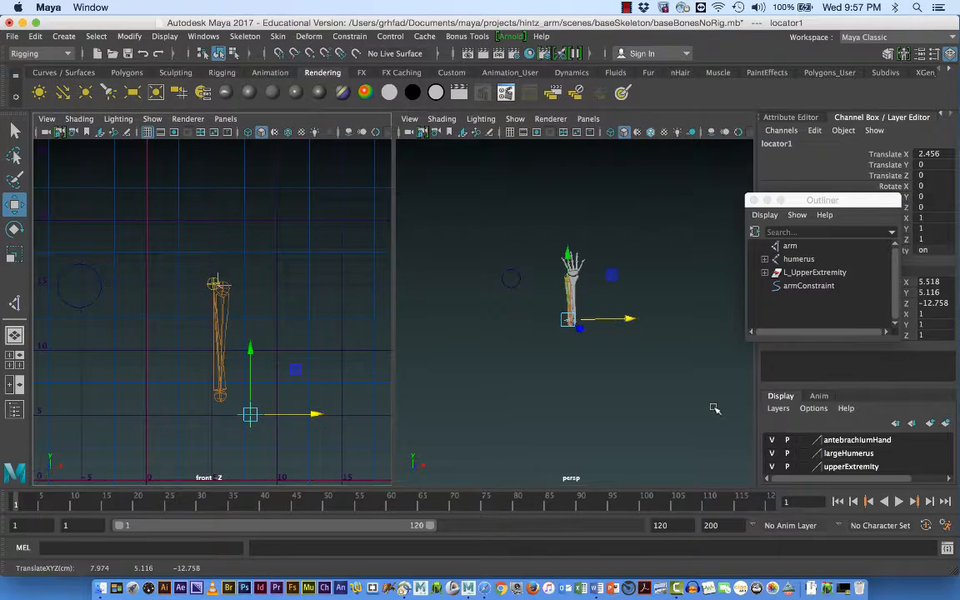
right_click_drag(631, 376, 770, 415, "alt")
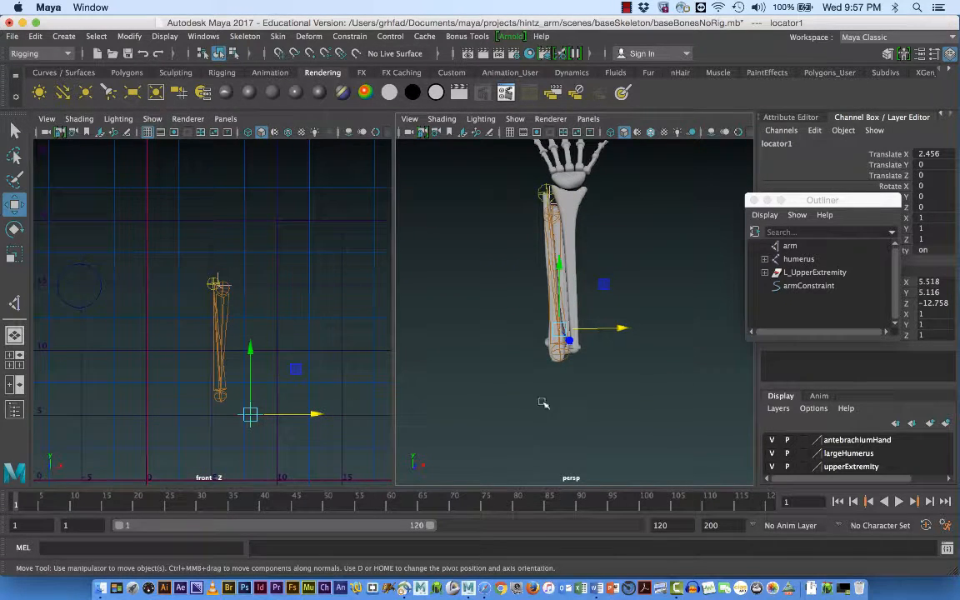
mouse_move(315, 416)
left_mouse_down()
mouse_move(284, 414)
mouse_move(310, 414)
left_mouse_up()
left_click_drag(536, 393, 708, 356, "alt")
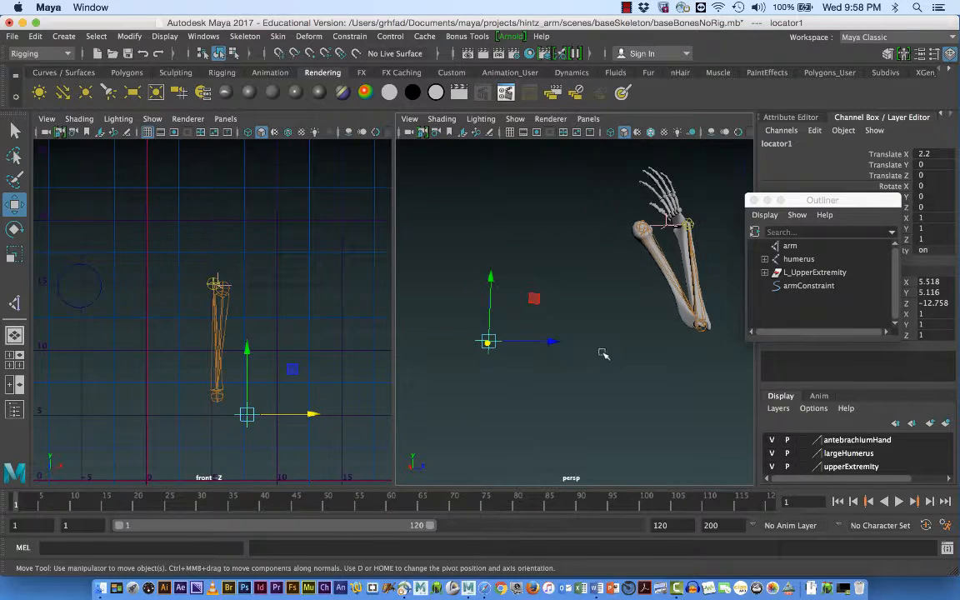
mouse_move(311, 415)
left_mouse_down()
mouse_move(272, 416)
mouse_move(354, 416)
mouse_move(316, 415)
left_mouse_up()
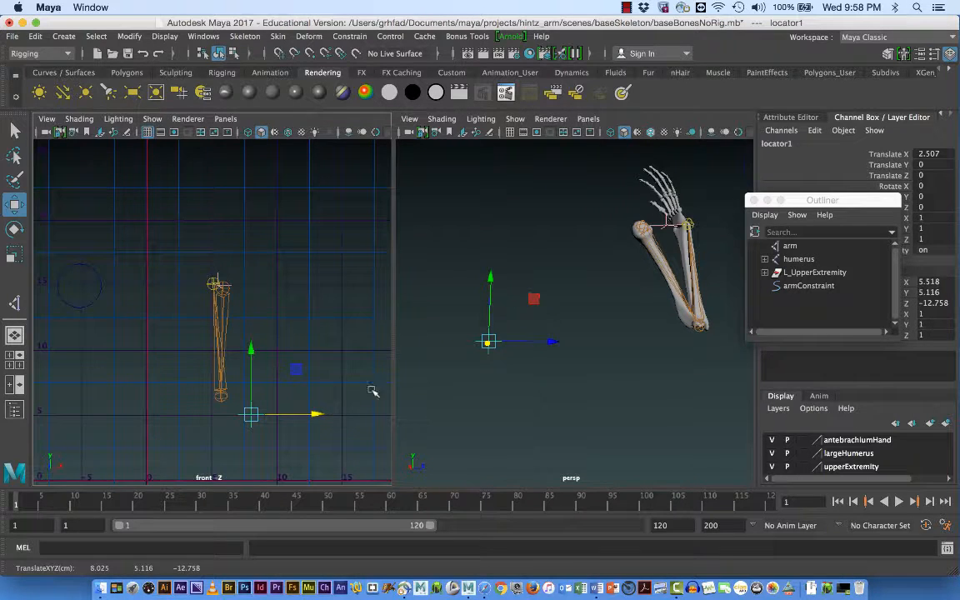
Reset the locator's Translate X and the armConstraint control's Translate Y to 0
left_click(938, 157)
type("0")
key("Return")
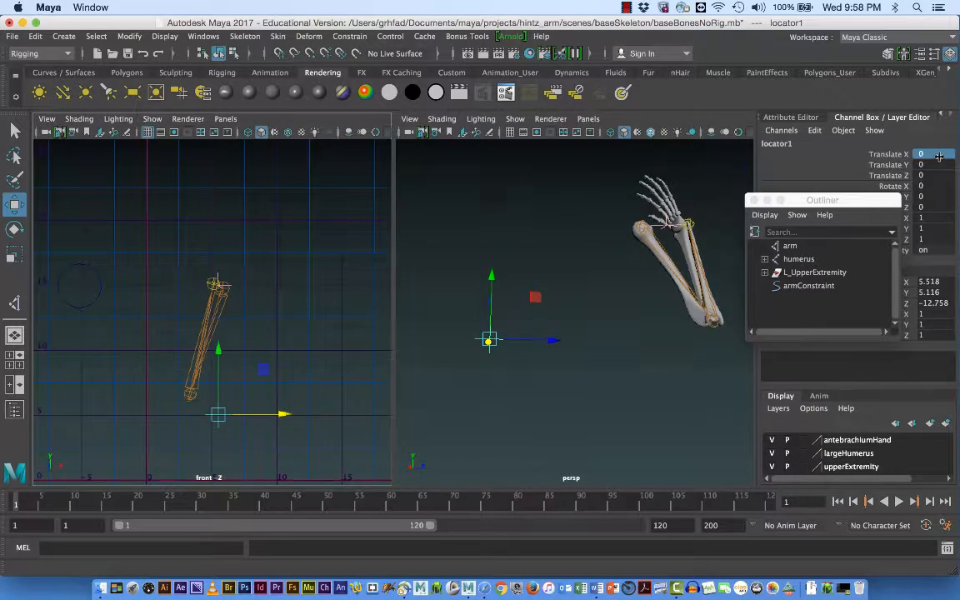
left_click(96, 304)
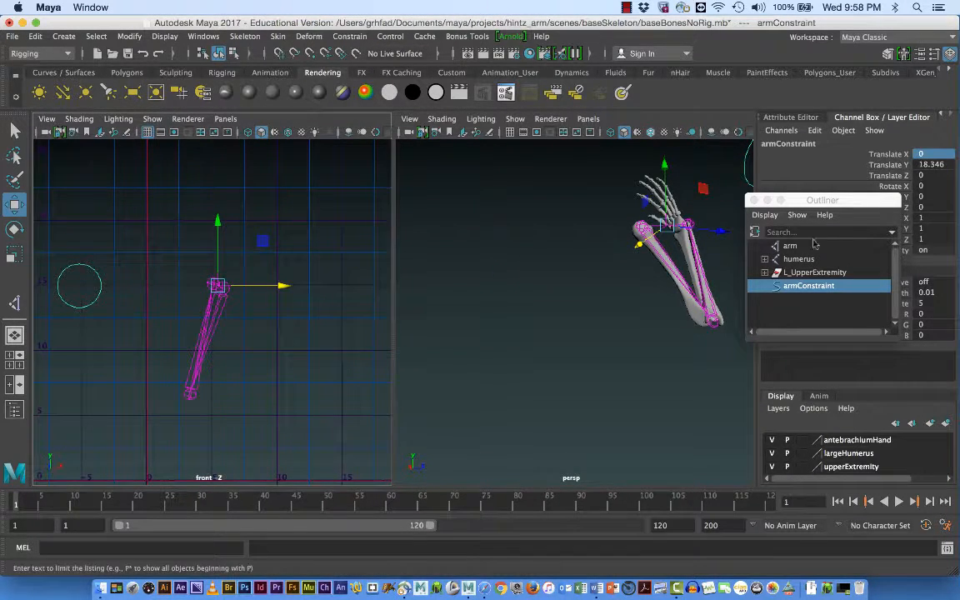
left_click(929, 164)
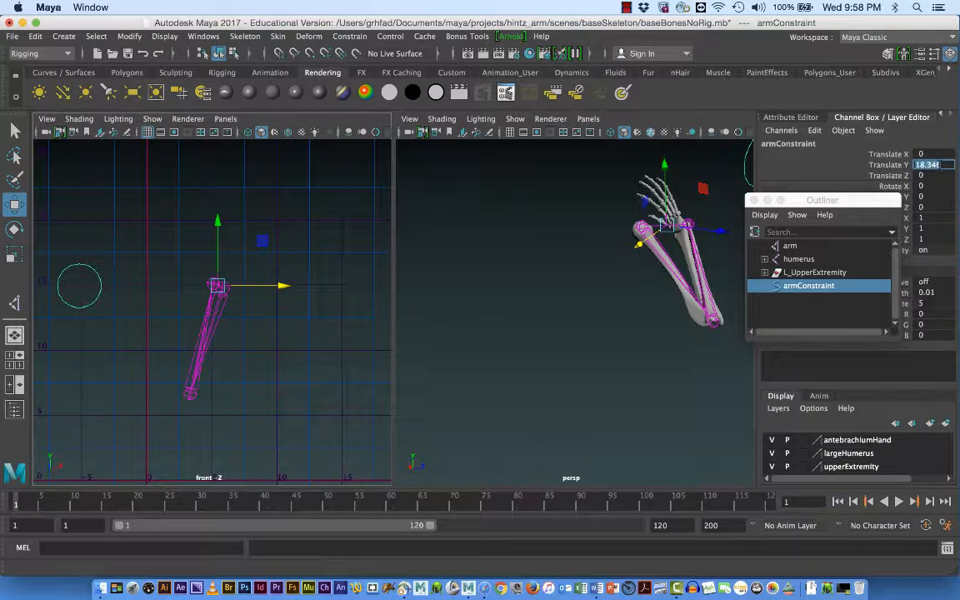
type("0")
key("Return")
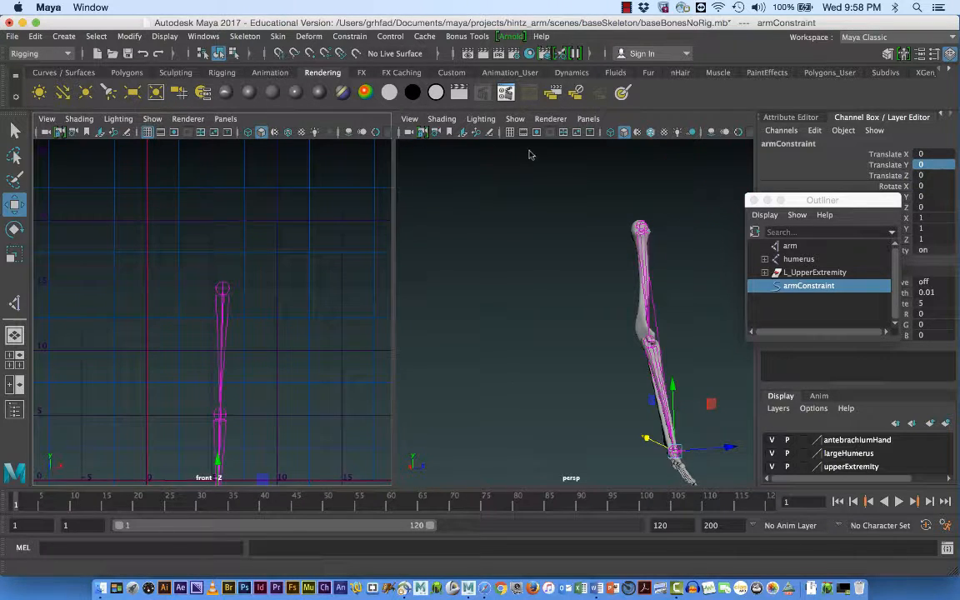
Set keyframes at frame 1 on both the armConstraint control and the elbow locator in the rest pose
left_click_drag(493, 363, 493, 386, "alt")
middle_click_drag(516, 364, 533, 340, "alt")
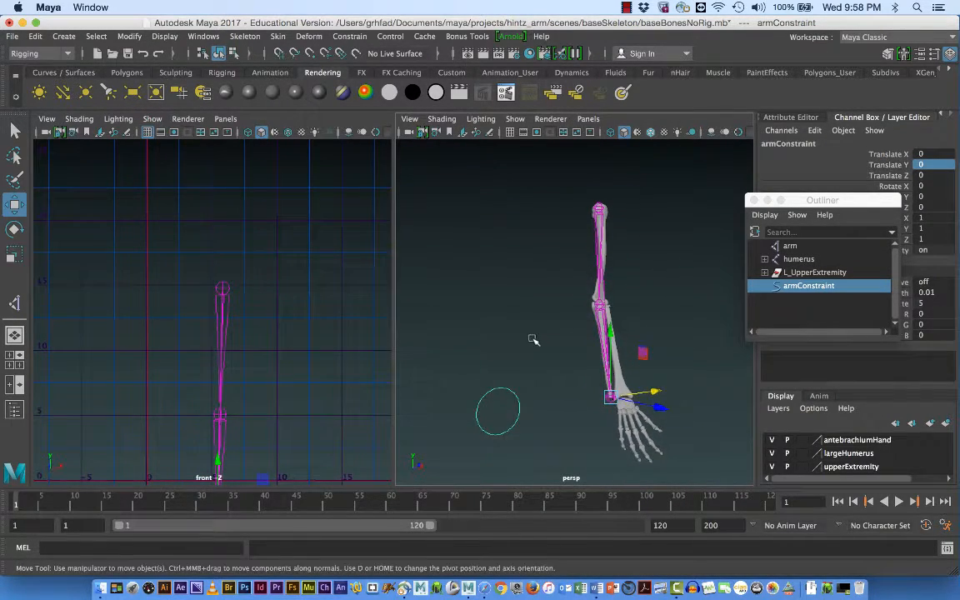
mouse_move(533, 340)
left_mouse_down("alt")
mouse_move(507, 362)
mouse_move(526, 335)
mouse_move(518, 334)
left_mouse_up("alt")
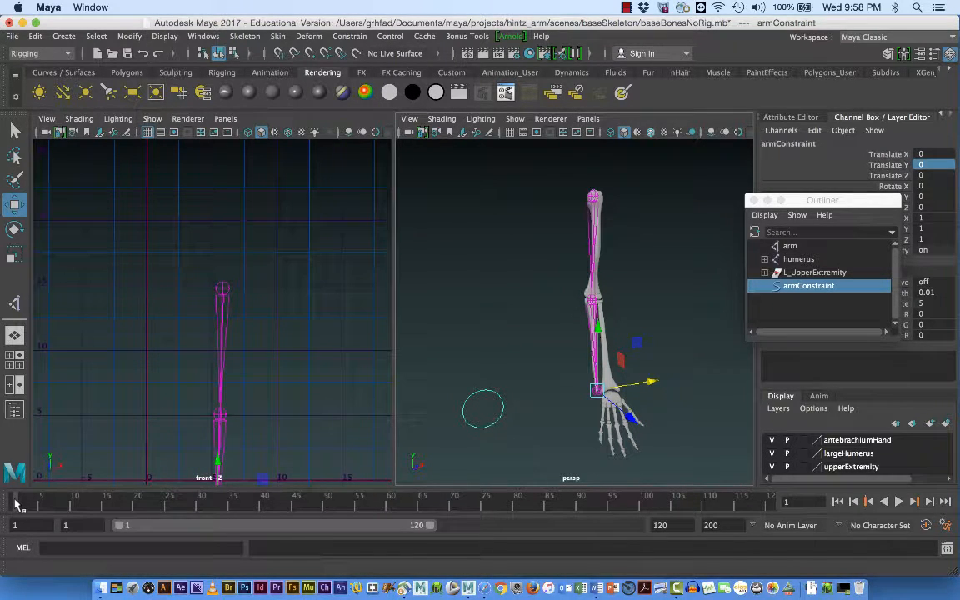
key("s")
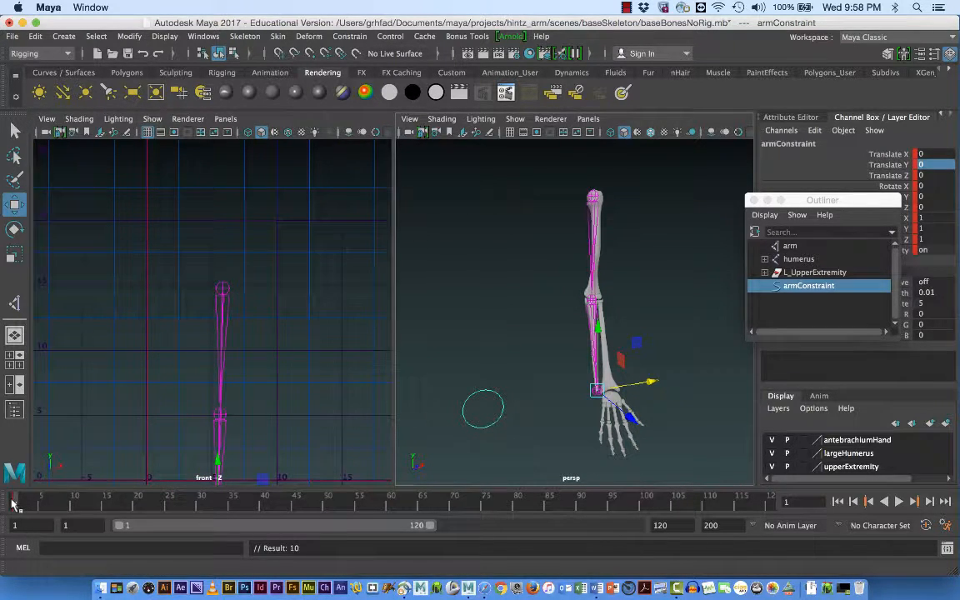
key("alt+v")
mouse_move(187, 515)
left_mouse_down()
mouse_move(257, 511)
mouse_move(233, 516)
mouse_move(239, 511)
left_mouse_up()
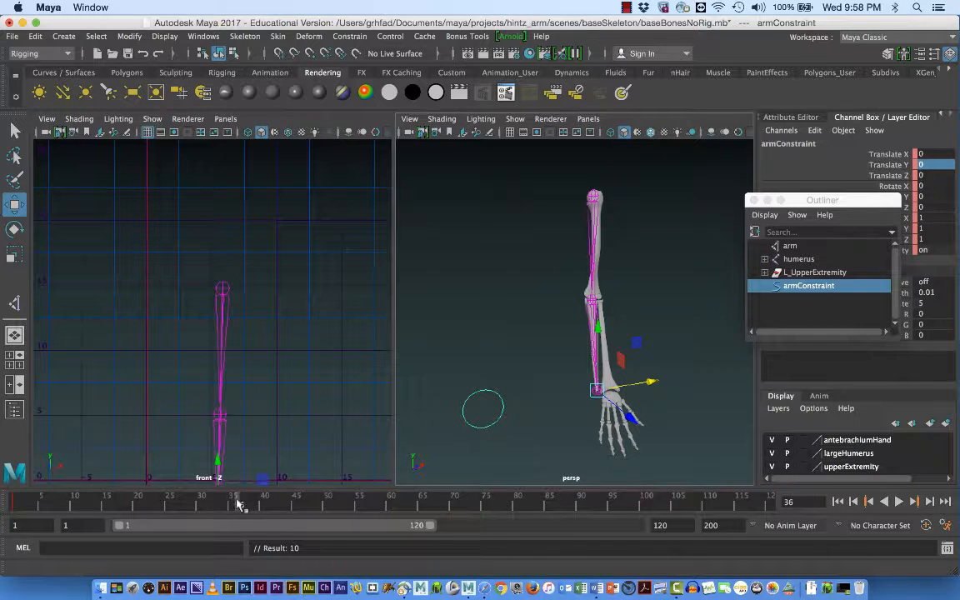
left_click_drag(238, 505, 7, 514)
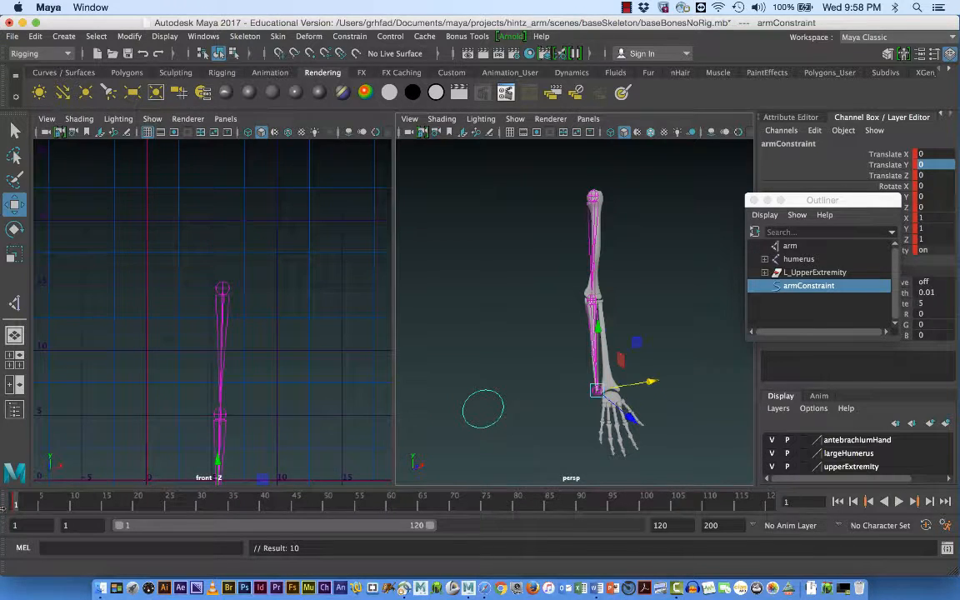
left_click(550, 290)
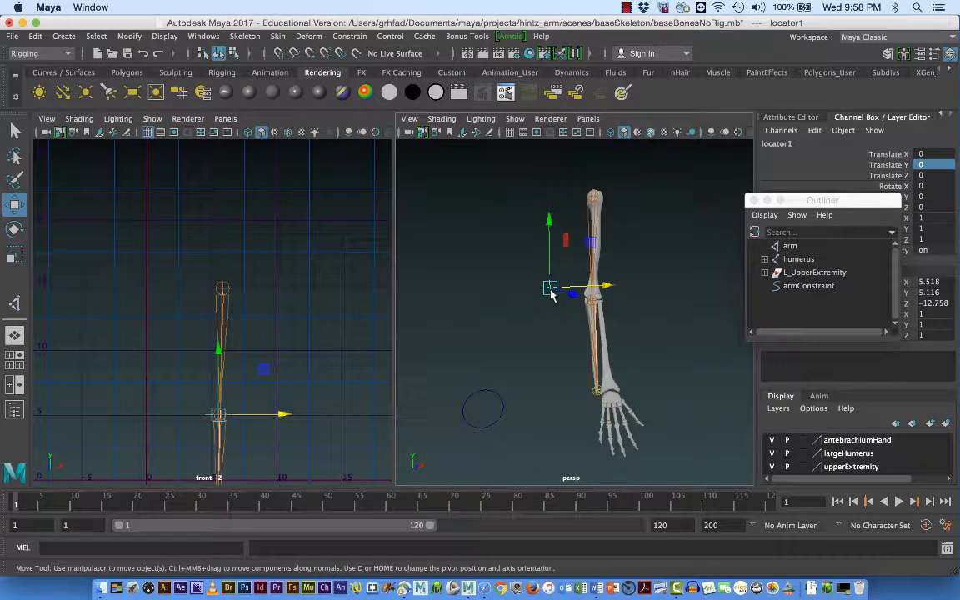
key("s")
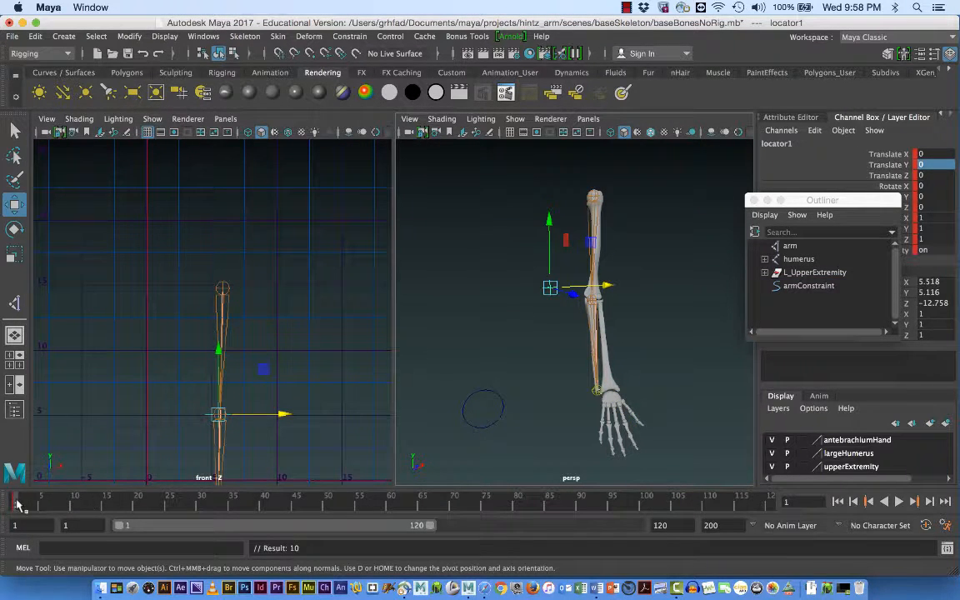
At frame 36, raise the armConstraint control to about Y 18.03 and move the elbow locator to about X 1.74
left_click_drag(18, 506, 239, 510)
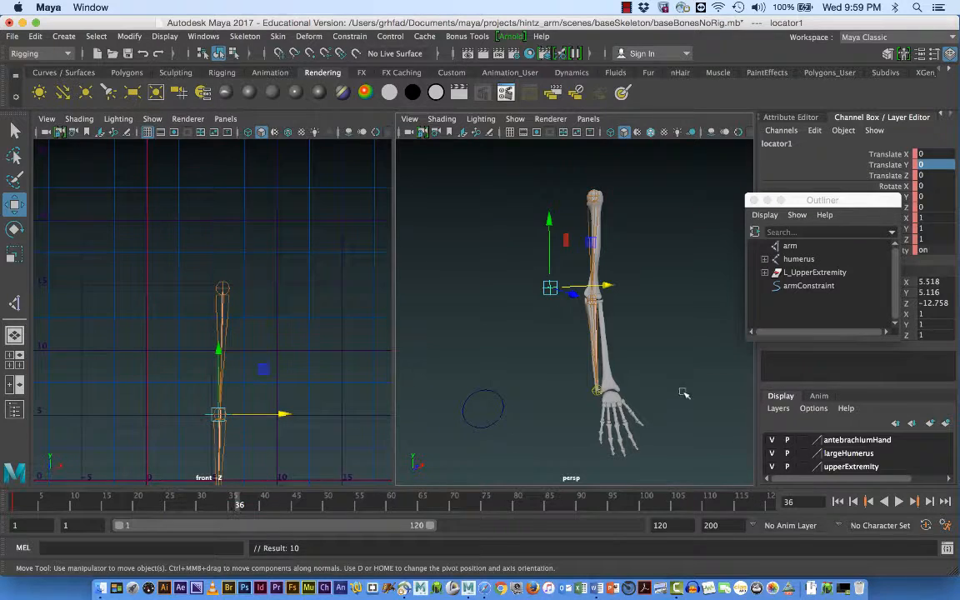
left_click(497, 422)
left_click_drag(598, 329, 588, 128)
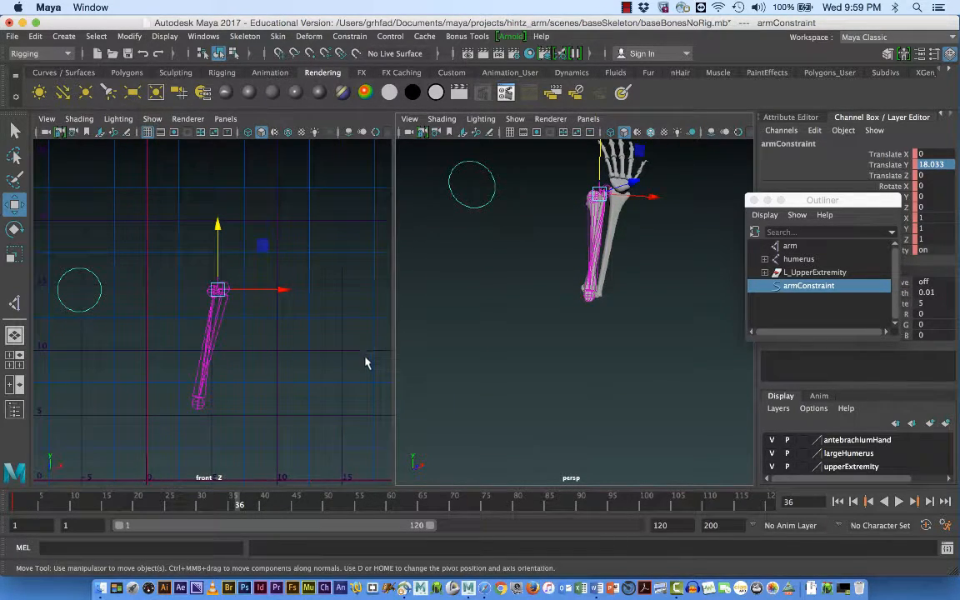
left_click(548, 288)
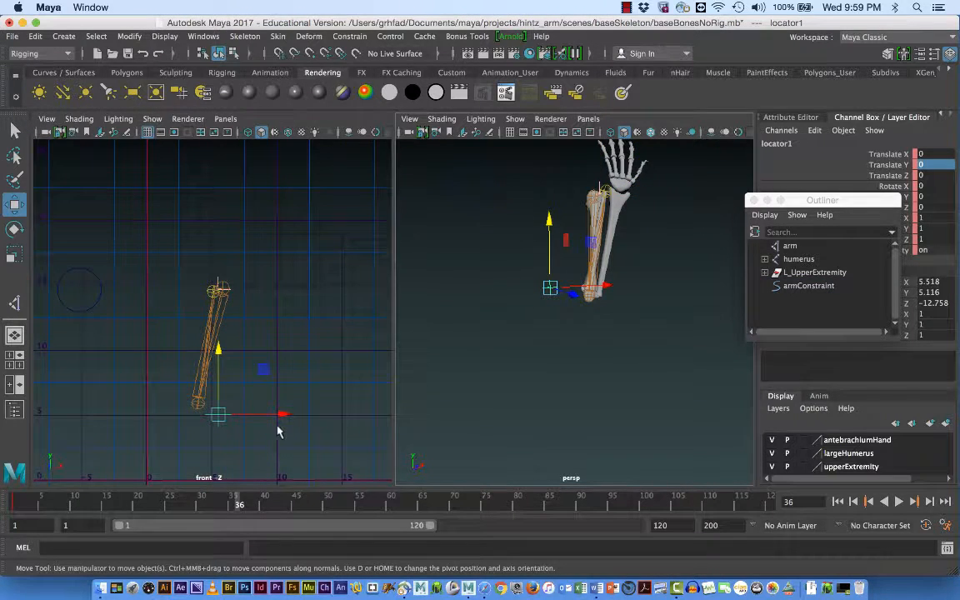
left_click_drag(283, 417, 304, 412)
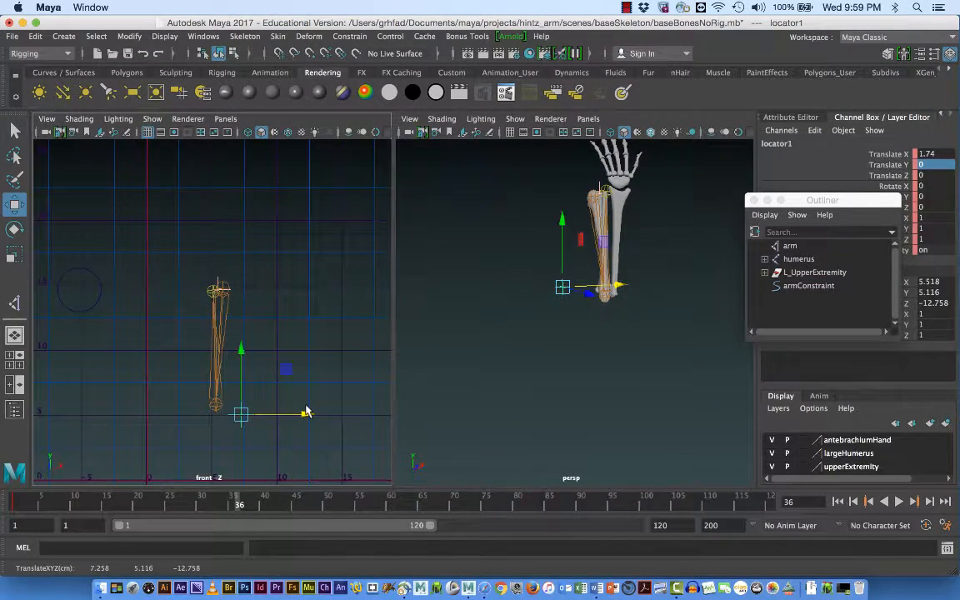
Key the elbow locator and the armConstraint control in the bent pose at frame 36, and hold that pose with keys at frame 46
key("s")
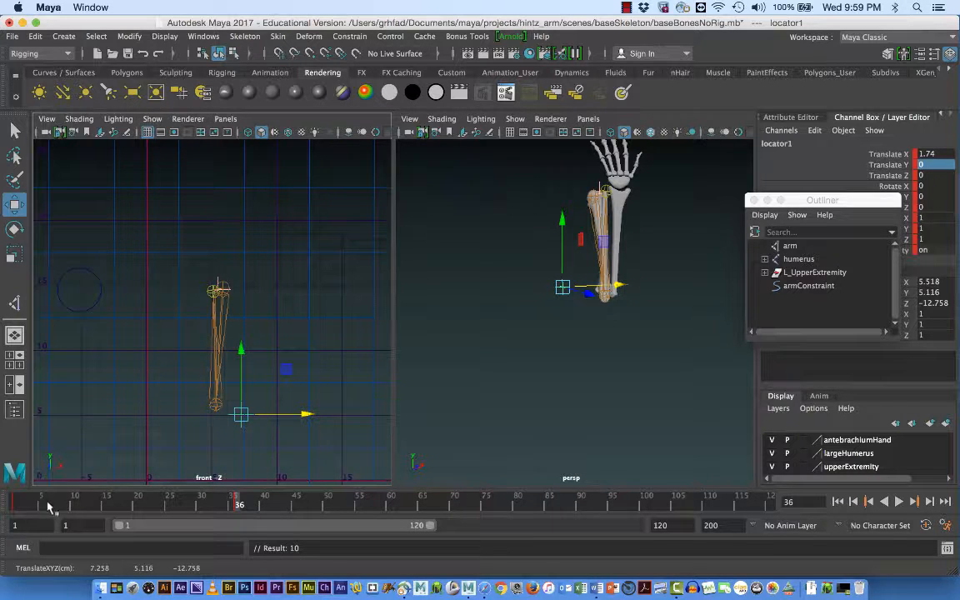
left_click(95, 308)
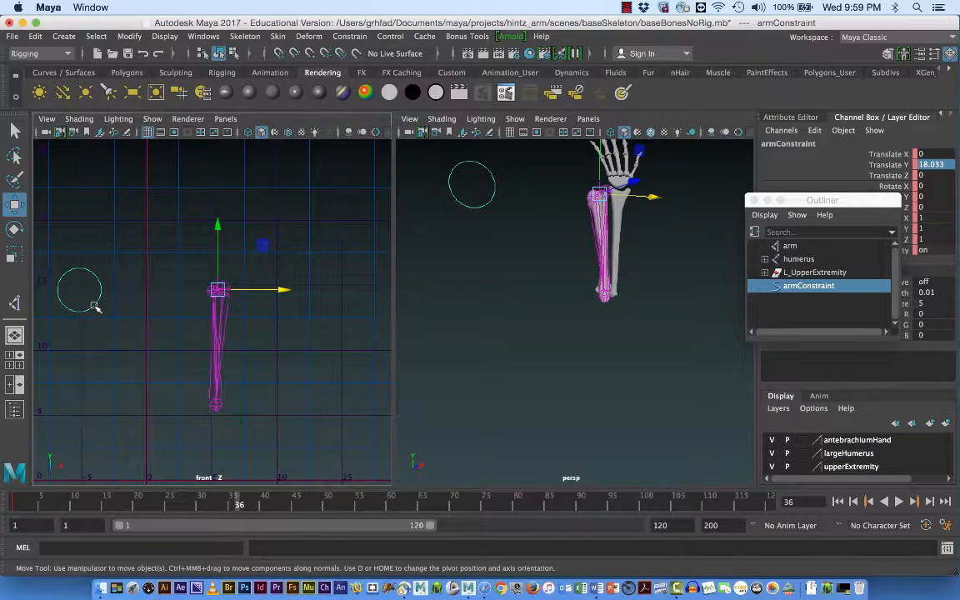
key("s")
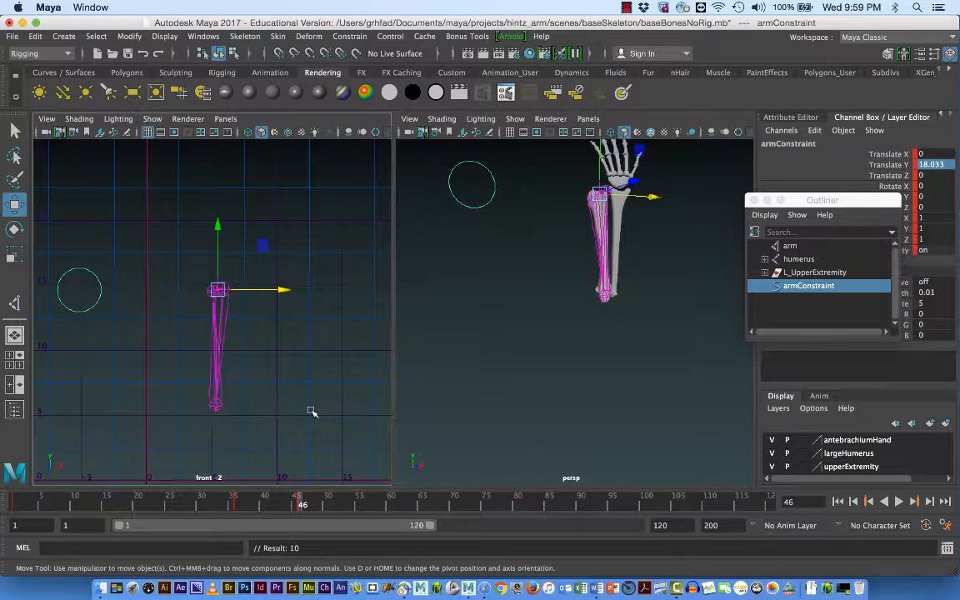
left_click(563, 287)
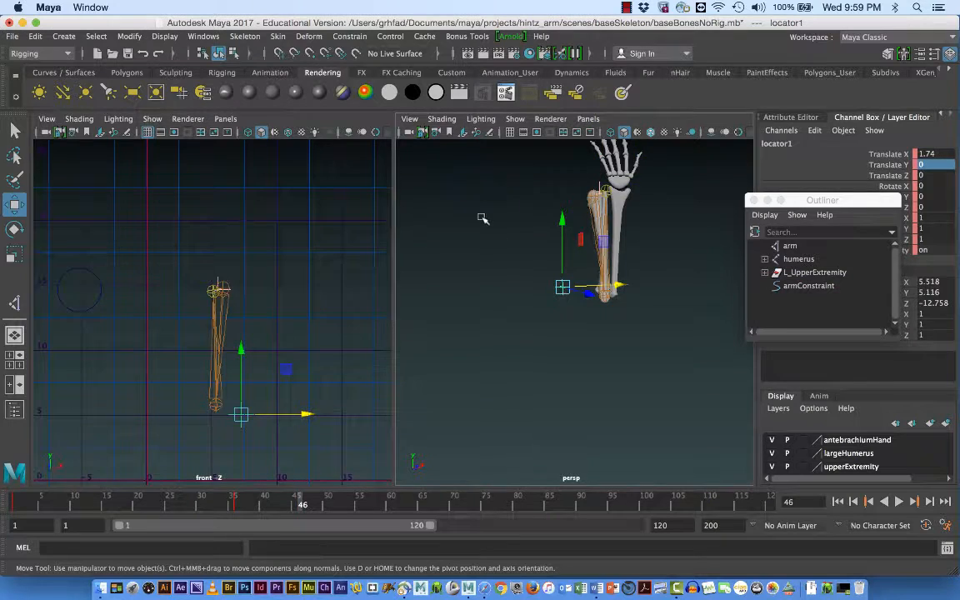
key("s")
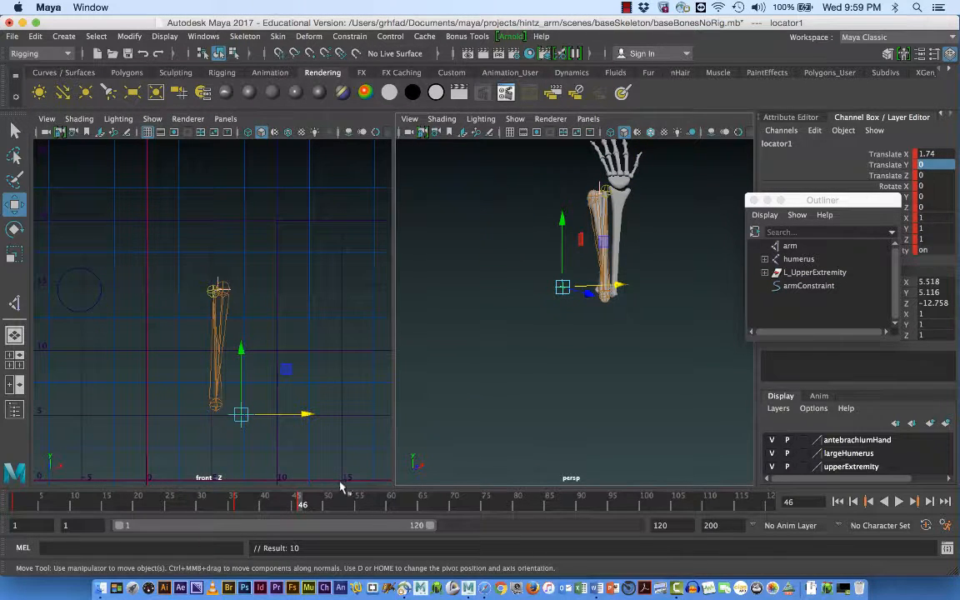
At frame 96, set the elbow locator's Translate X to 0 and key it
key("alt+v")
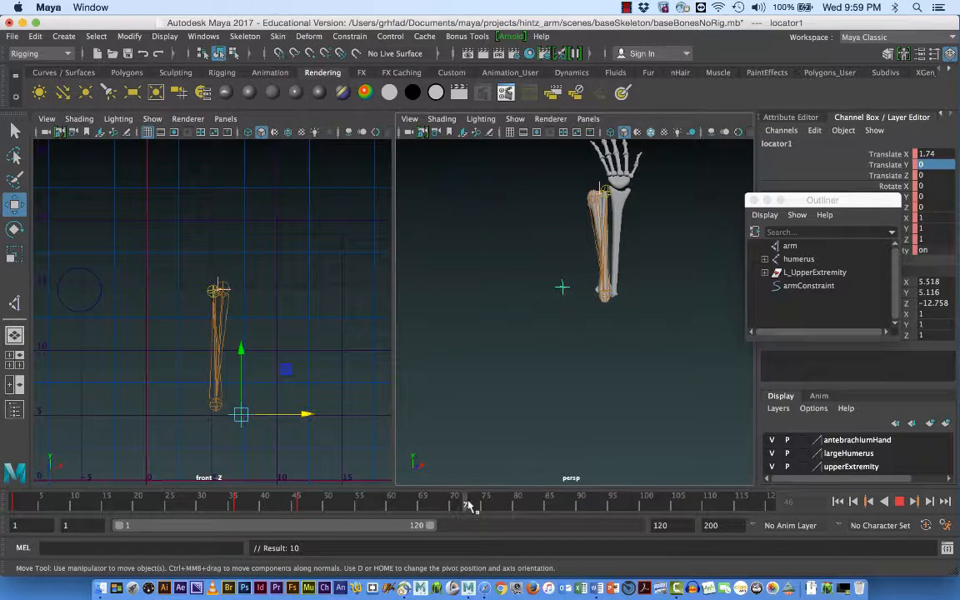
mouse_move(468, 505)
left_mouse_down()
mouse_move(493, 506)
mouse_move(310, 511)
mouse_move(575, 510)
mouse_move(618, 521)
left_mouse_up()
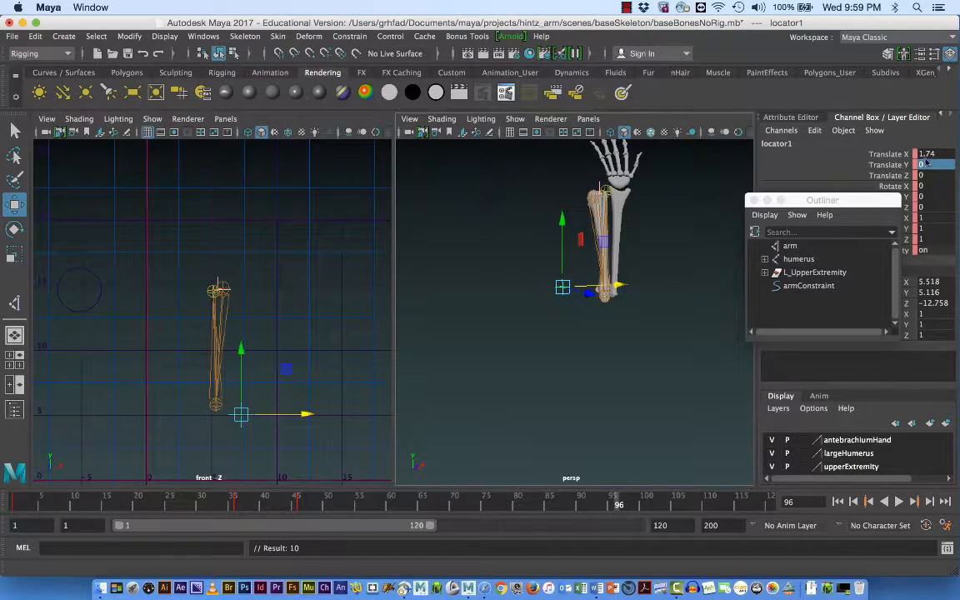
double_click(950, 154)
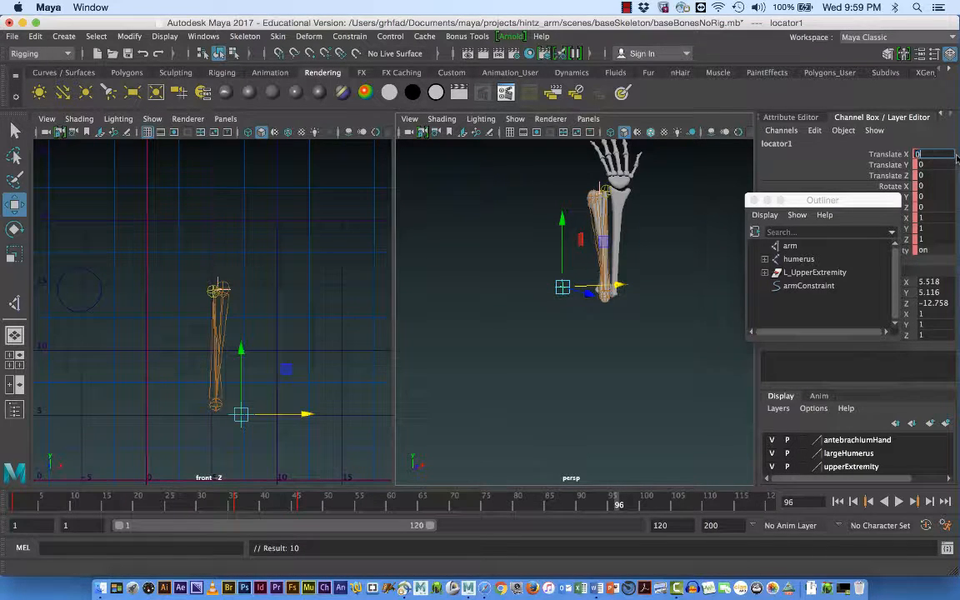
key("Return")
key("s")
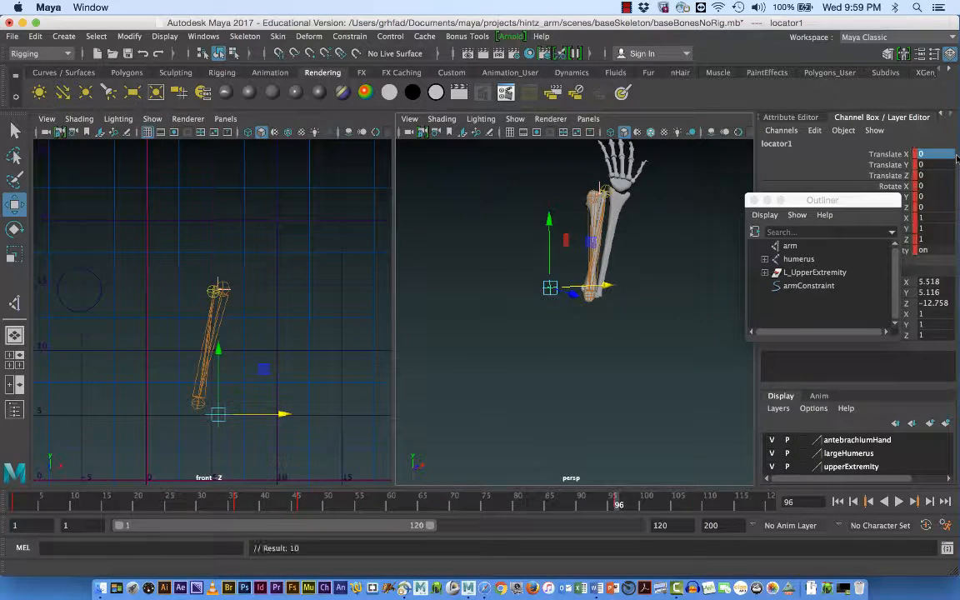
Set the armConstraint control's Translate Y to 0 and key it at frame 96
left_click(87, 310)
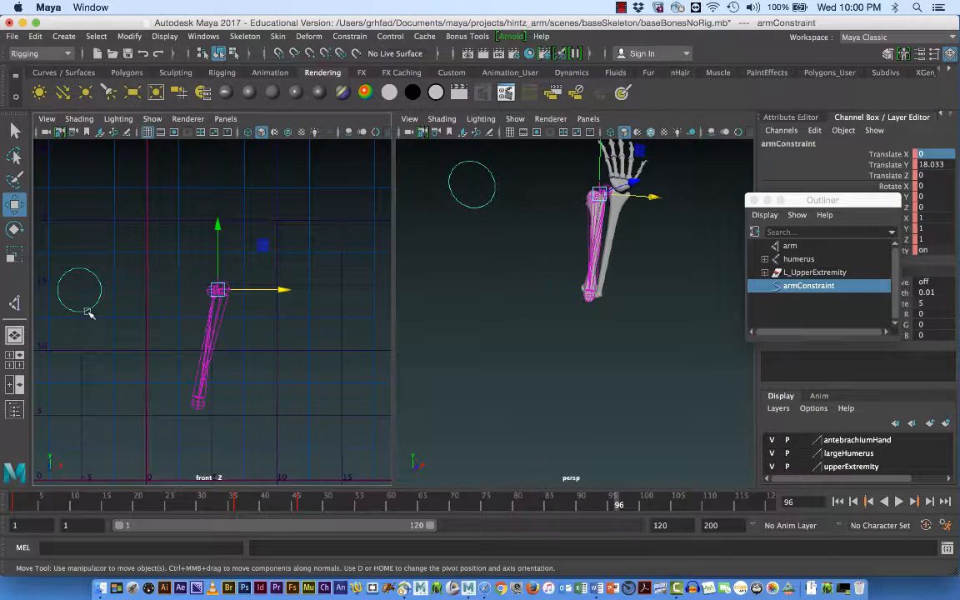
double_click(932, 164)
type("0")
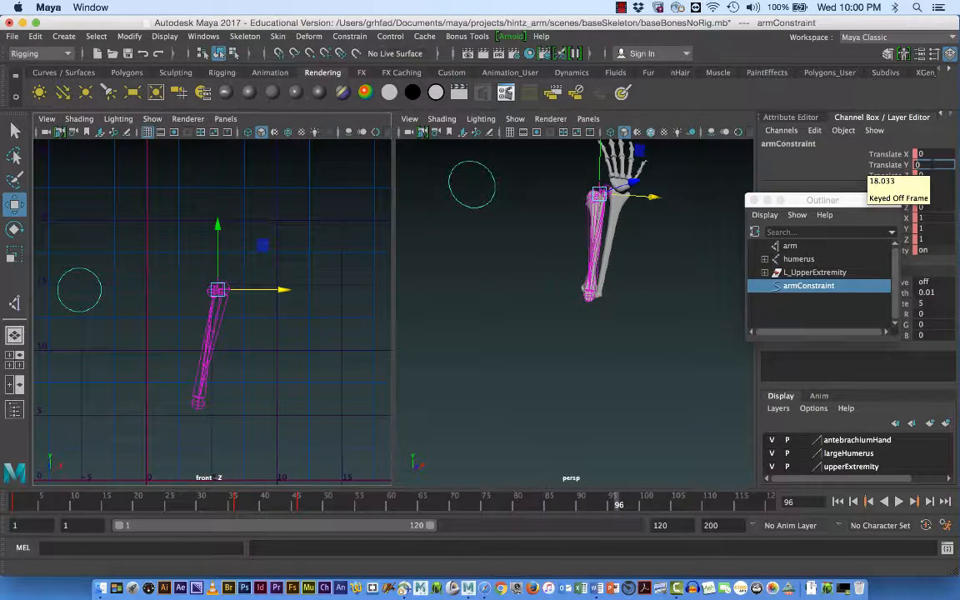
key("Return")
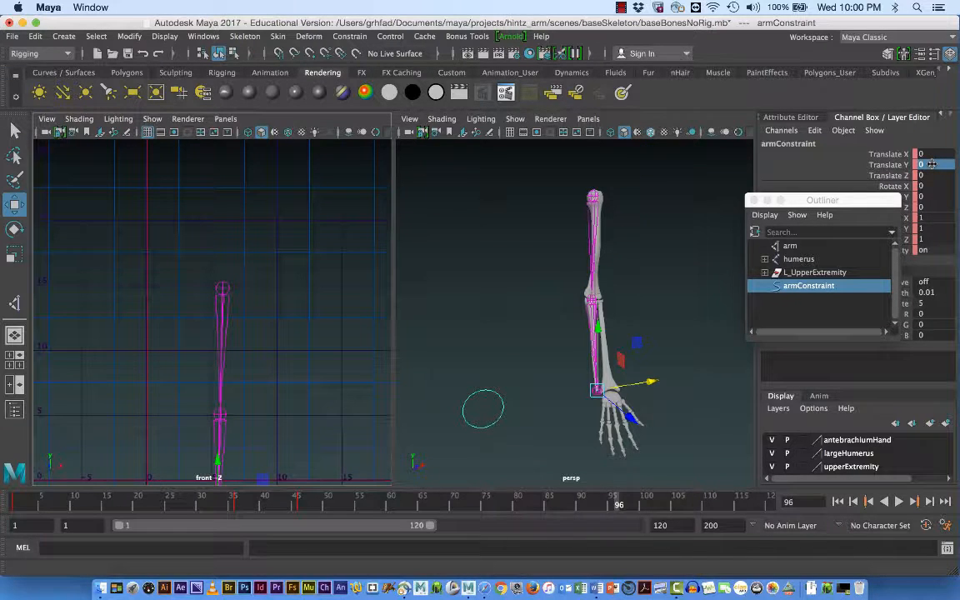
key("s")
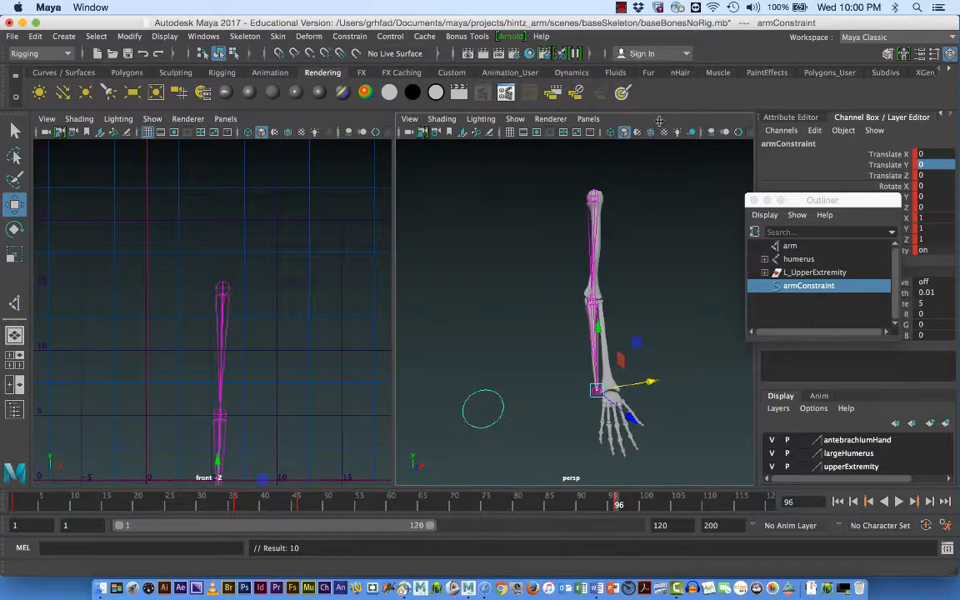
Deselect the control and play back the arm animation from frame 1 to review the bend and the return
mouse_move(24, 507)
left_mouse_down()
mouse_move(111, 504)
mouse_move(15, 507)
left_mouse_up()
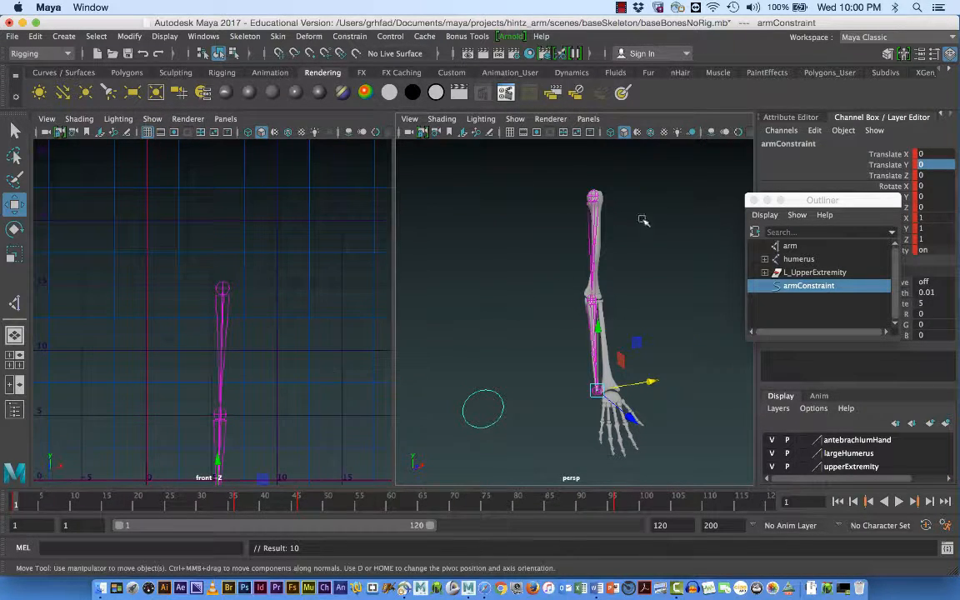
left_click(696, 325)
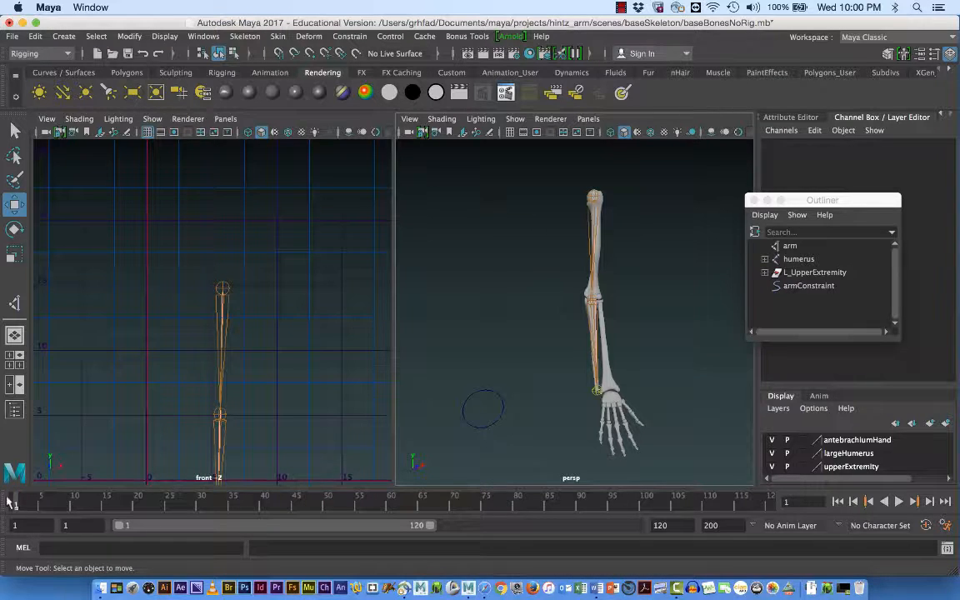
left_click_drag(10, 500, 398, 565)
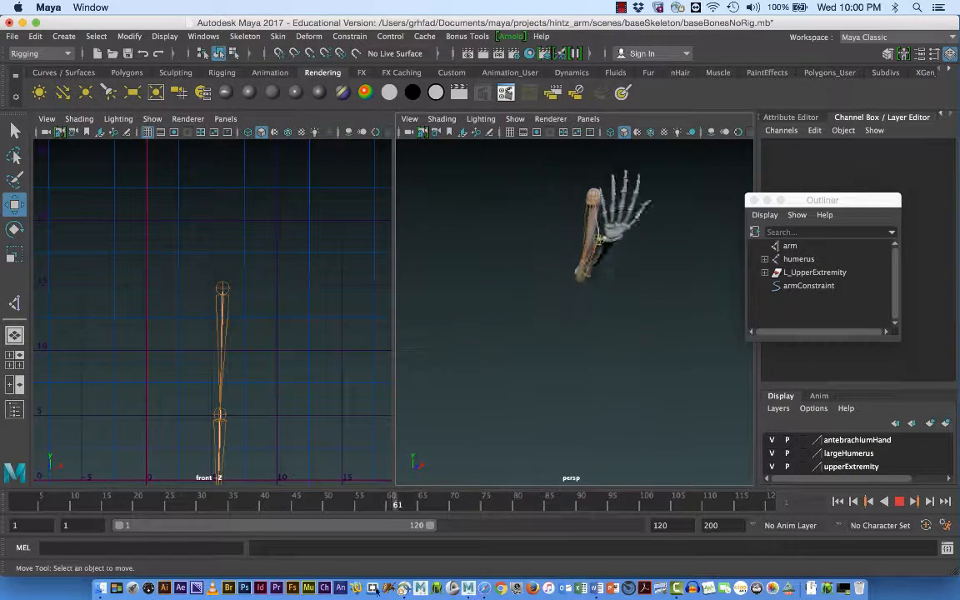
left_click_drag(397, 500, 15, 500)
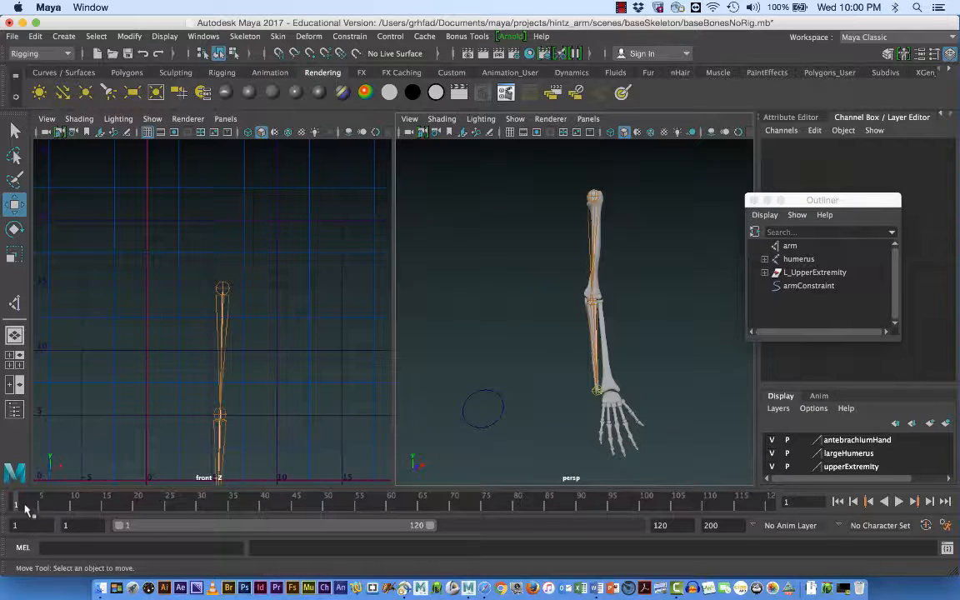
mouse_move(27, 505)
left_mouse_down()
mouse_move(632, 552)
mouse_move(600, 561)
mouse_move(4, 513)
left_mouse_up()
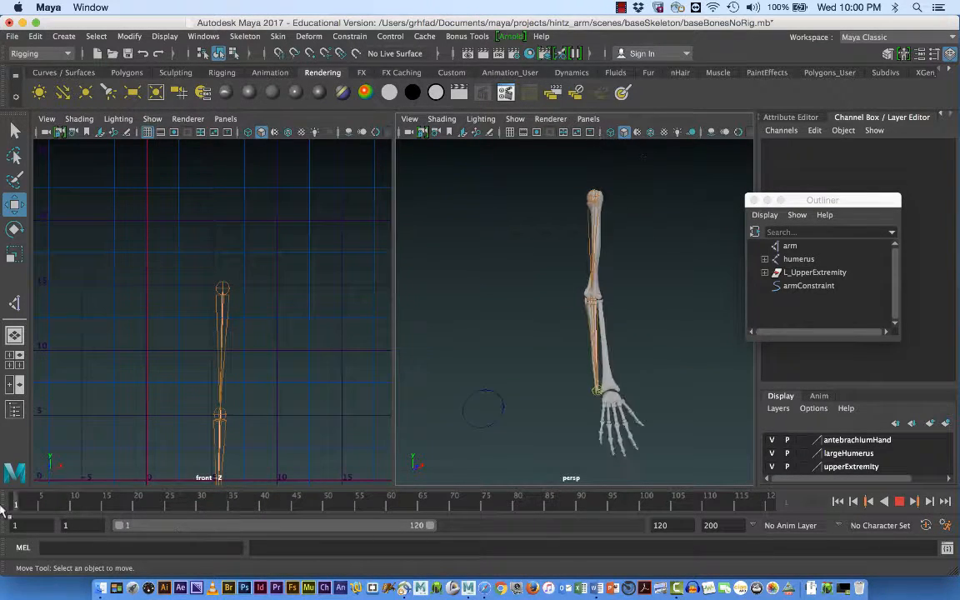